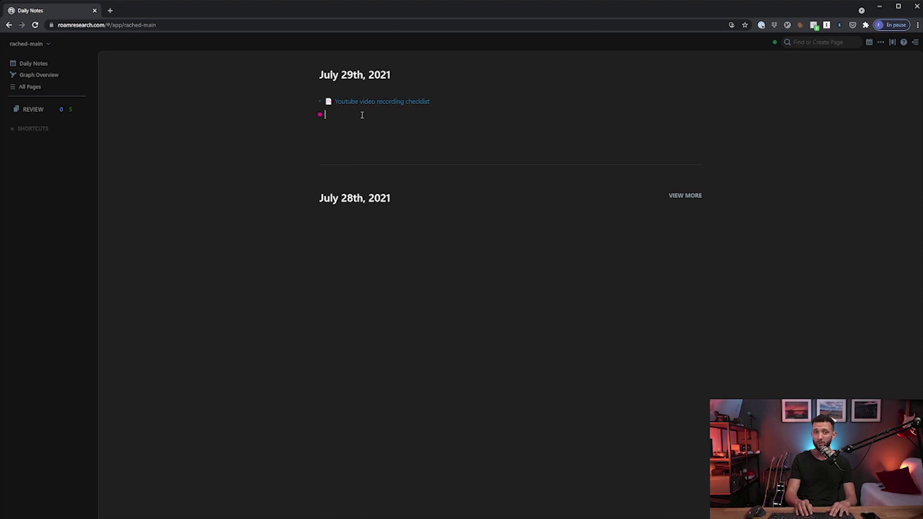
Add a link to a new page titled "How to create a youtube video" in the July 29th, 2021 daily note
text([[)
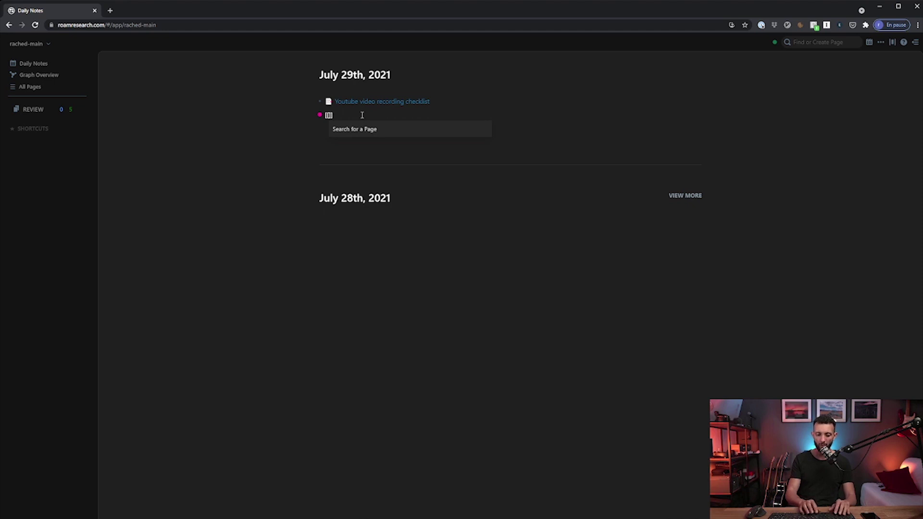
text(How to create)
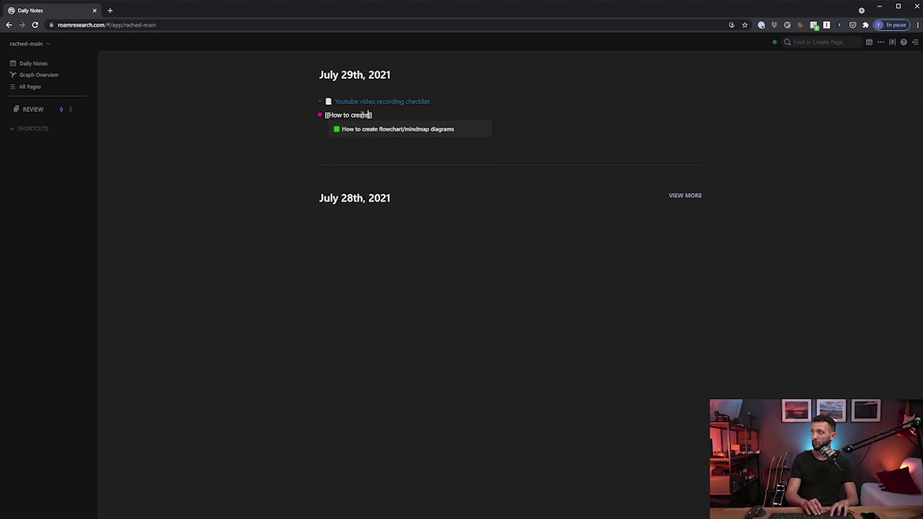
text( a youtube v)
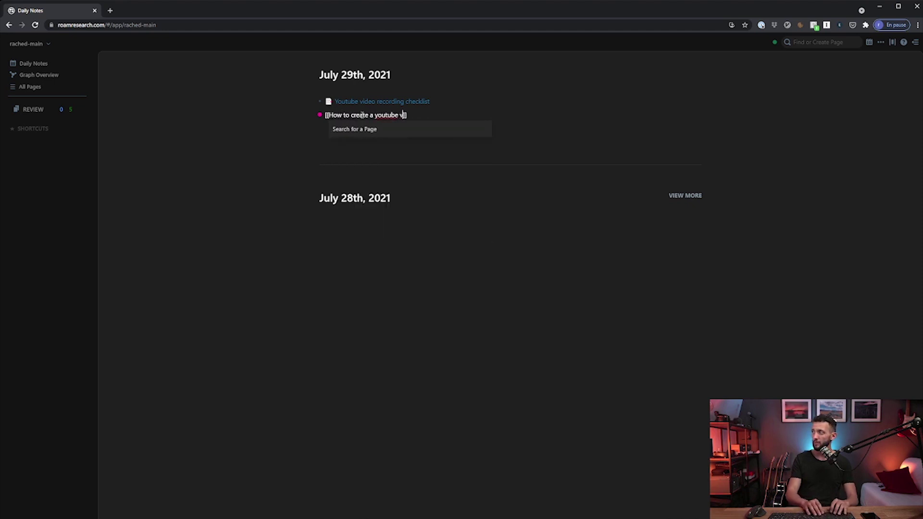
text(ideo)
key(Escape)
key(Return)
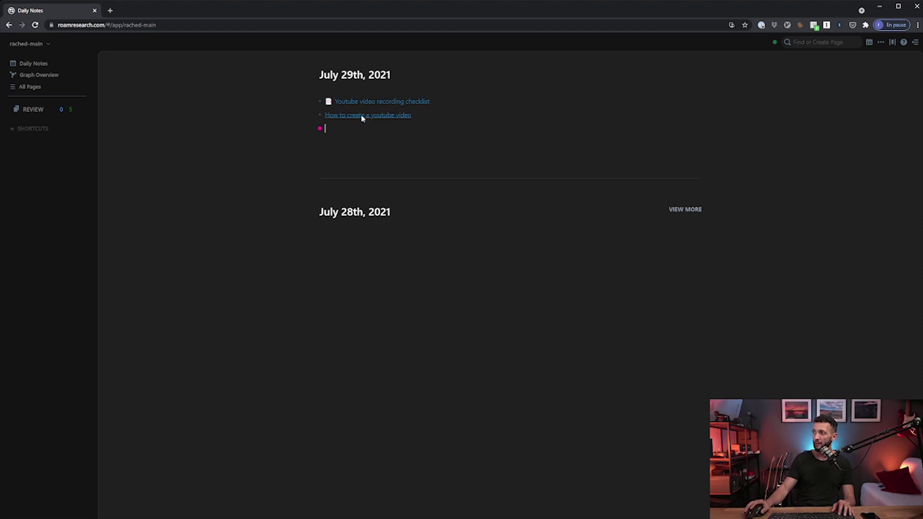
Fill the "How to create a youtube video" page with the bullets "Step 1 : get started" and "Setp 2 : turn on the lights"
click(362, 117)
click(357, 104)
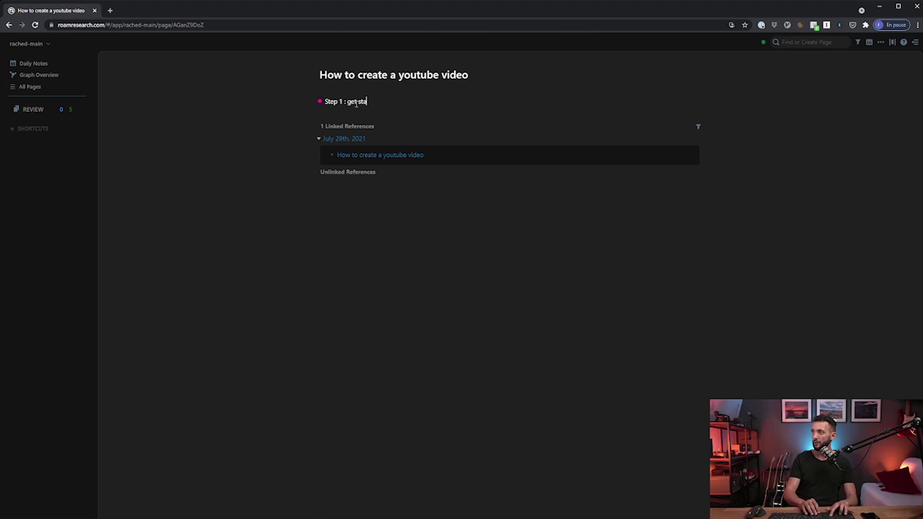
key(Return)
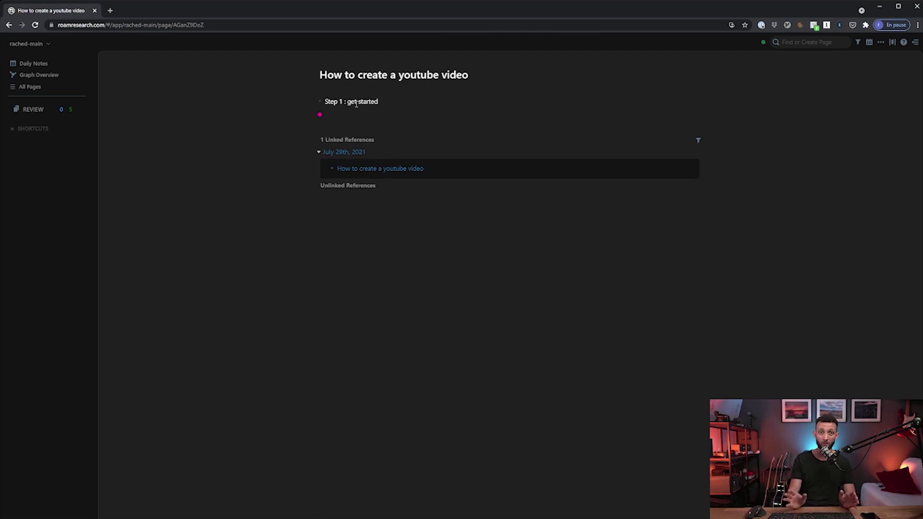
text(Setp 2 : turn on the lights)
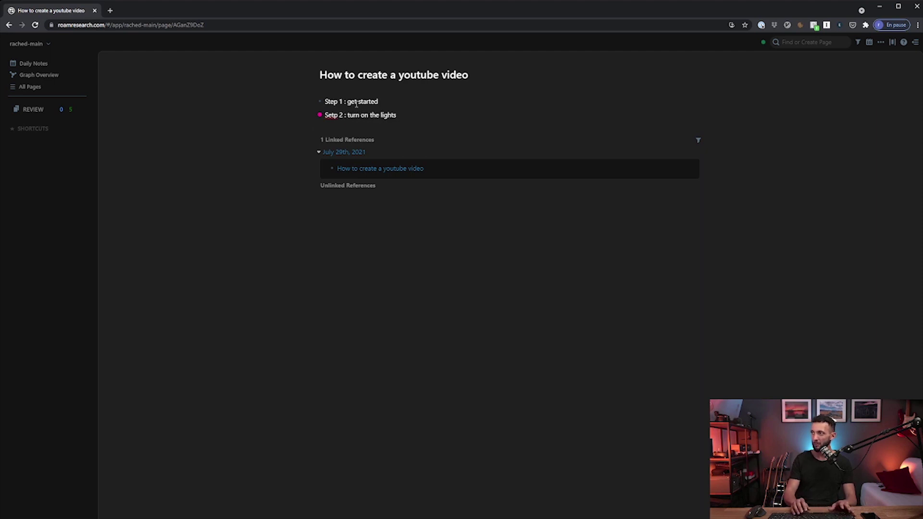
key(Return)
key(Escape)
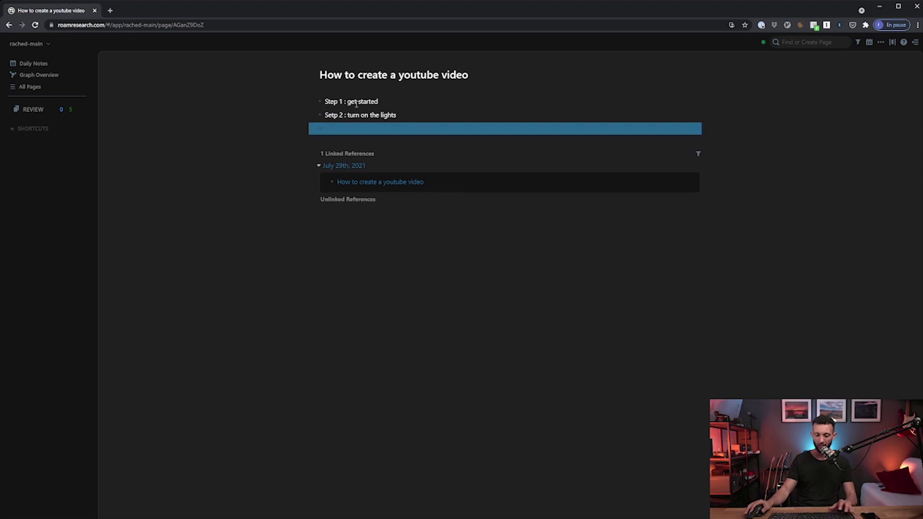
Return to the daily notes and place the cursor in the empty block under July 29th, 2021
key(f)
key(g)
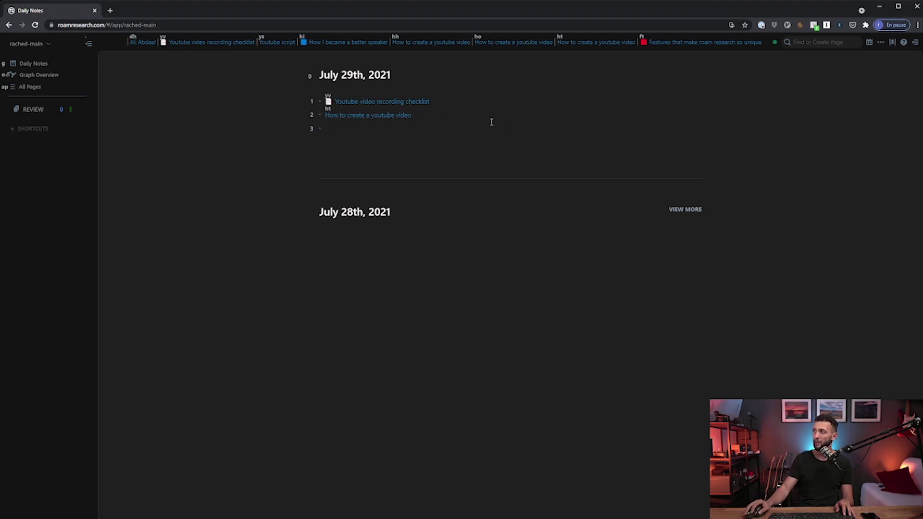
key(3)
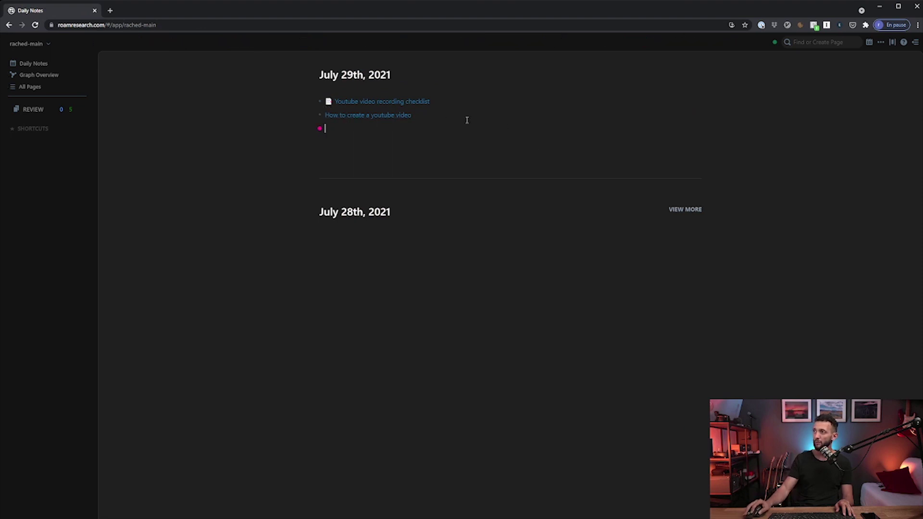
Open the "How to create a youtube video" page and follow its linked reference back to July 29th, 2021
click(365, 115)
key(f)
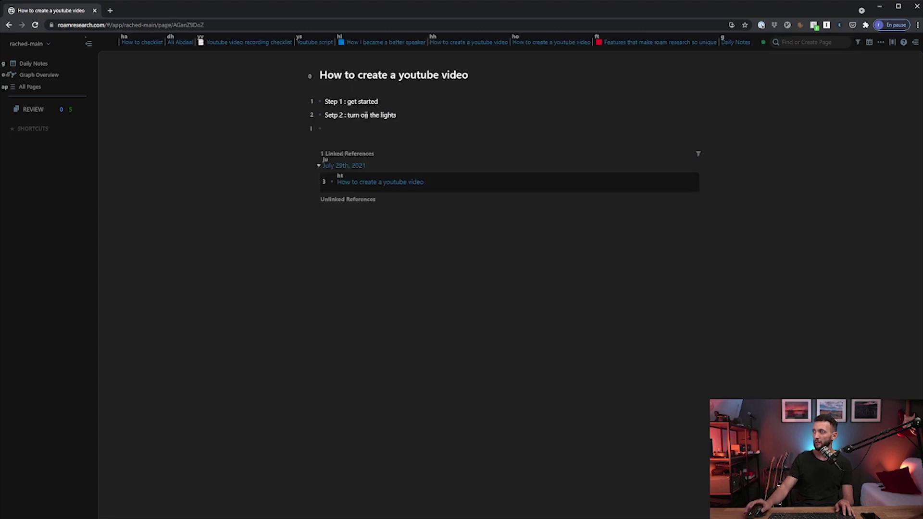
click(350, 168)
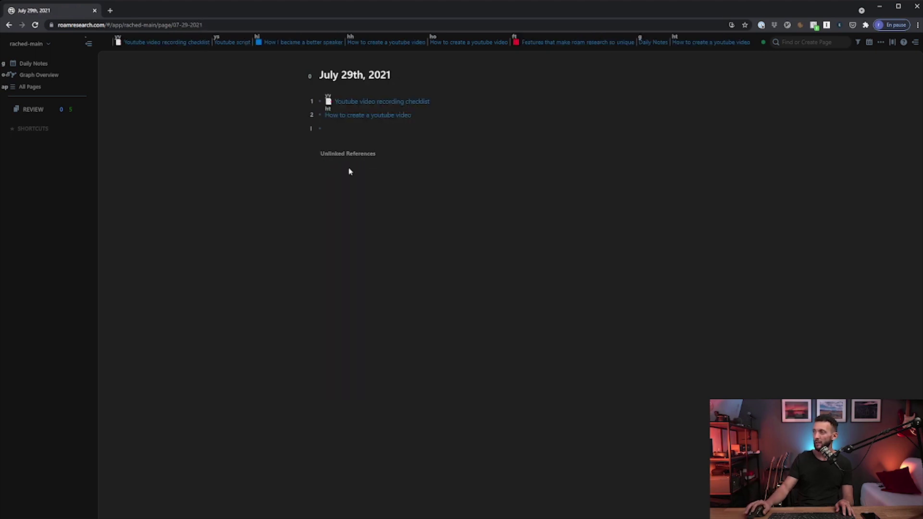
key(alt+Left)
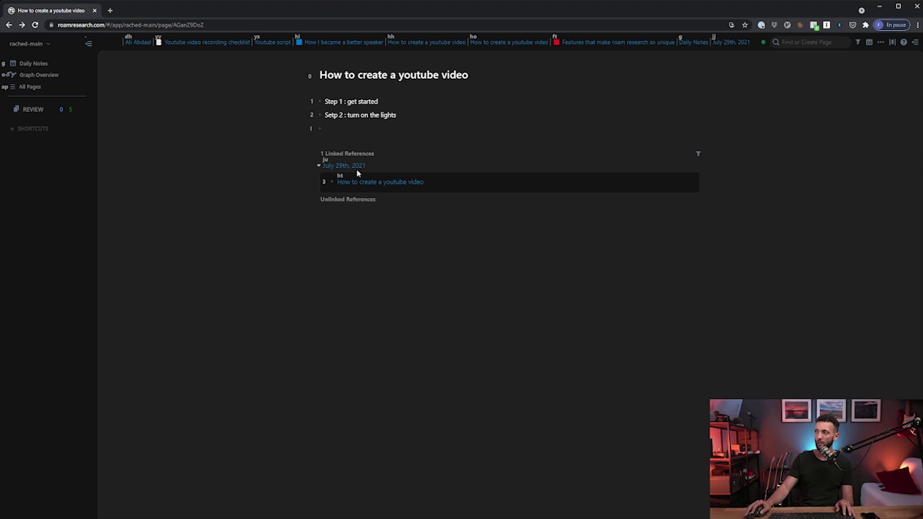
click(358, 167)
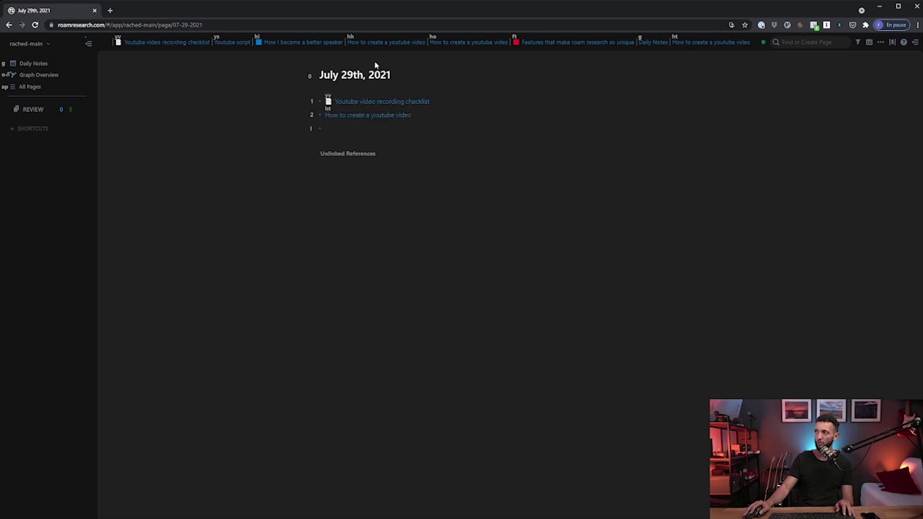
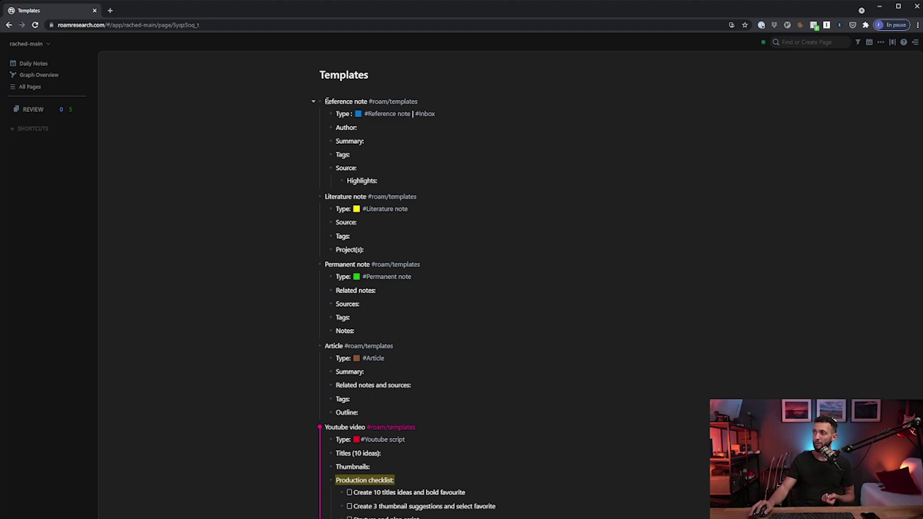
Examine the title block of the Reference note template on the Templates page
drag(326, 101, 370, 102)
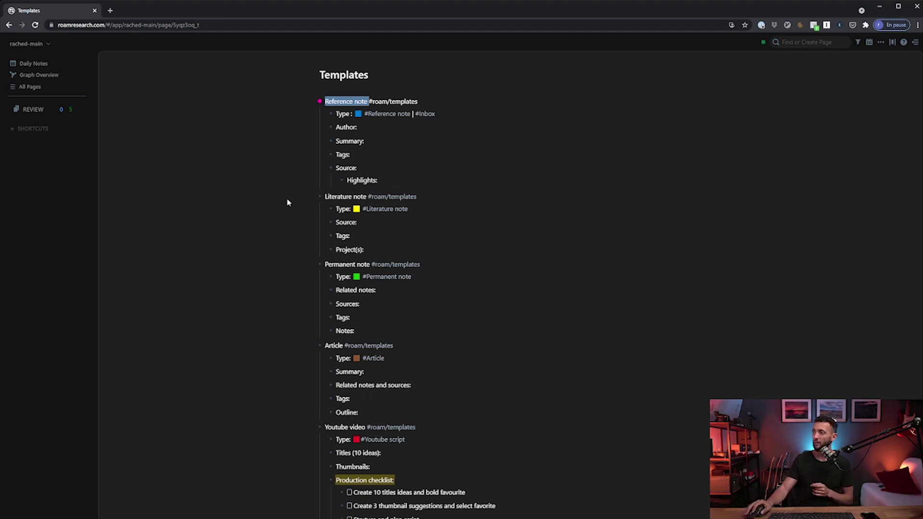
click(332, 96)
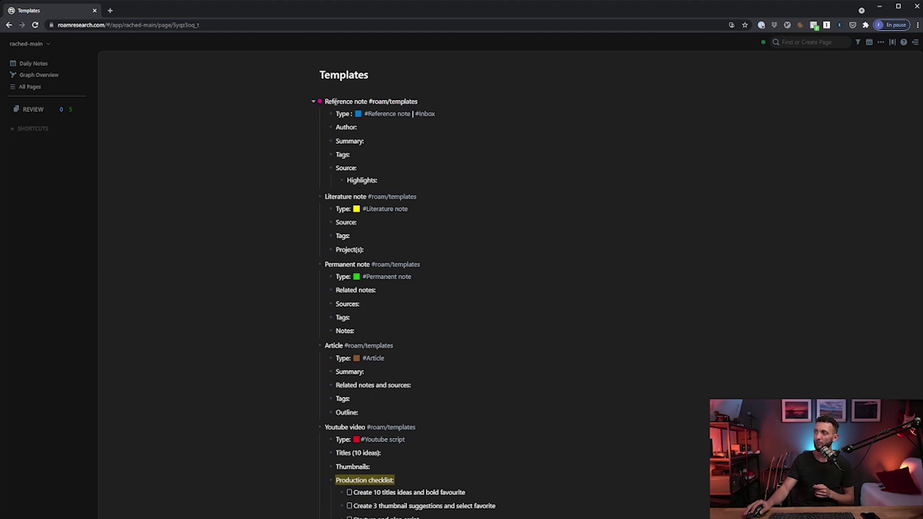
click(353, 102)
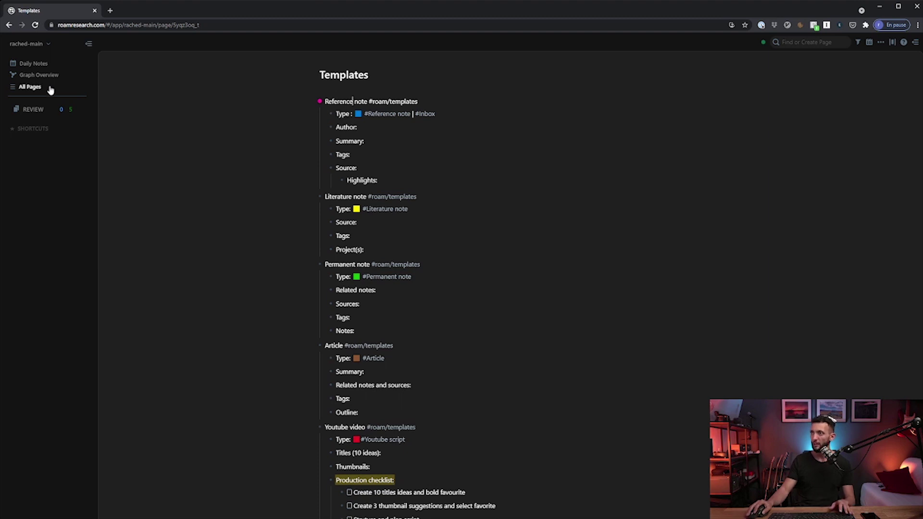
Insert the Reference note template into the empty block under July 29th, 2021 in the daily notes
click(44, 67)
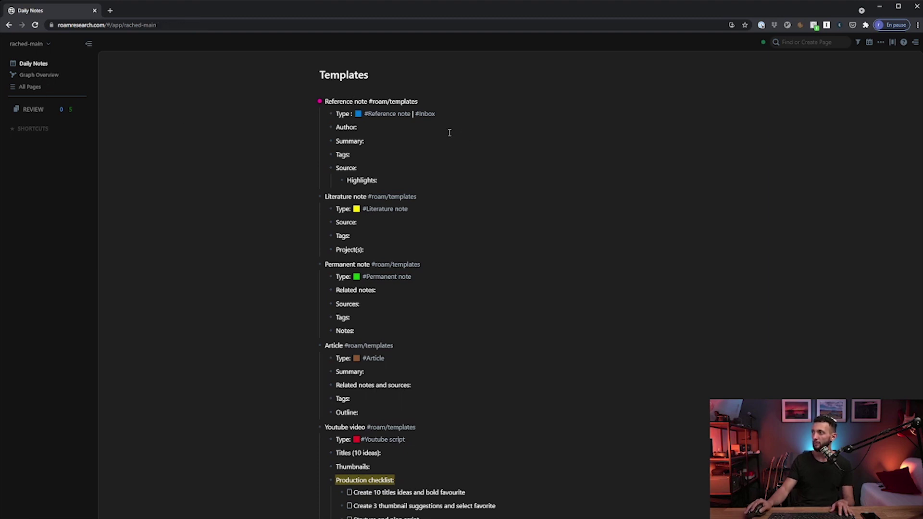
click(337, 143)
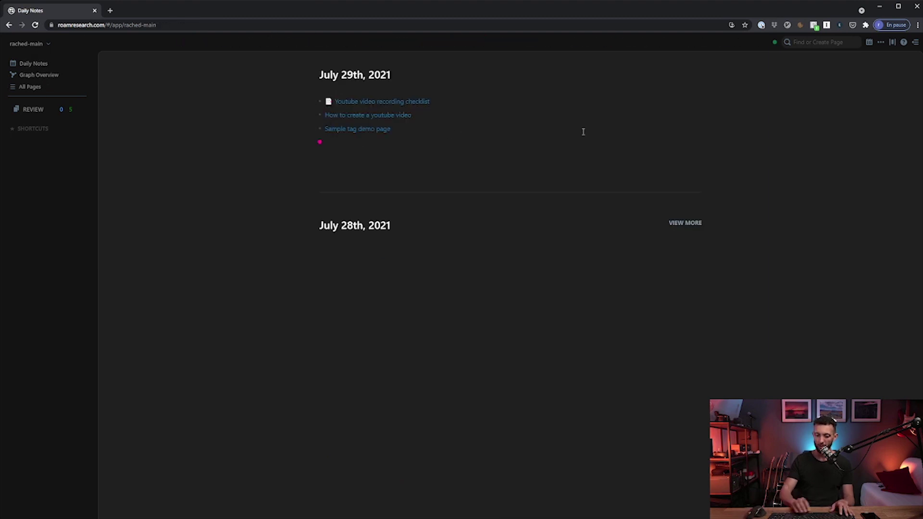
text(;;refere)
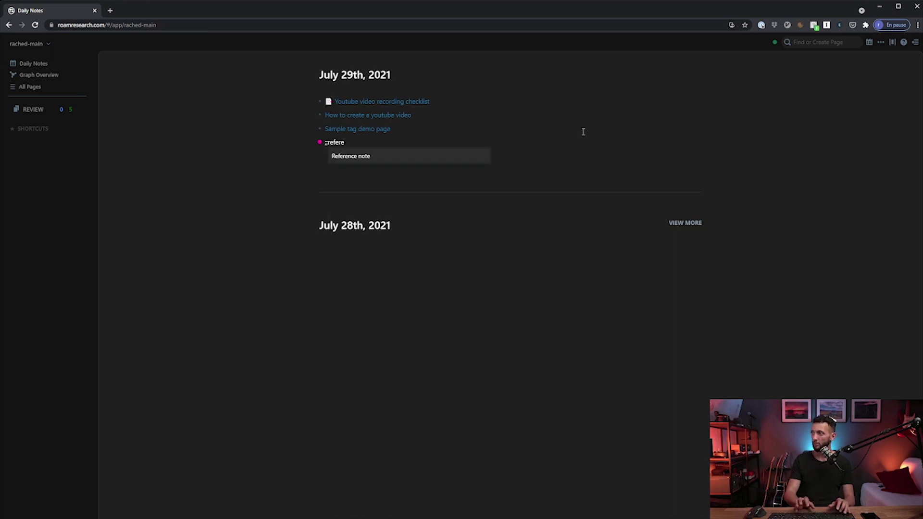
key(Return)
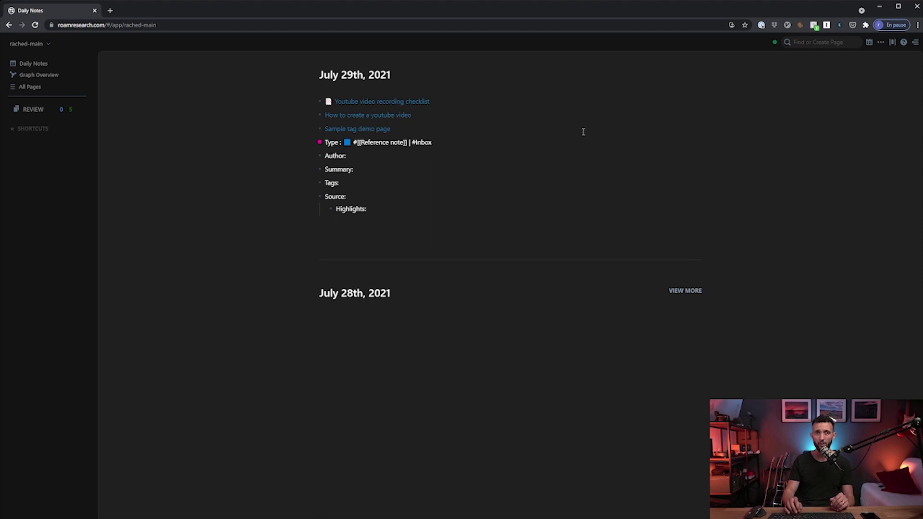
Delete all the inserted Reference note template blocks, from Type to Highlights, from the July 29th, 2021 note
key(Down)
key(Down)
key(Down)
key(Down)
key(Down)
key(shift+Up)
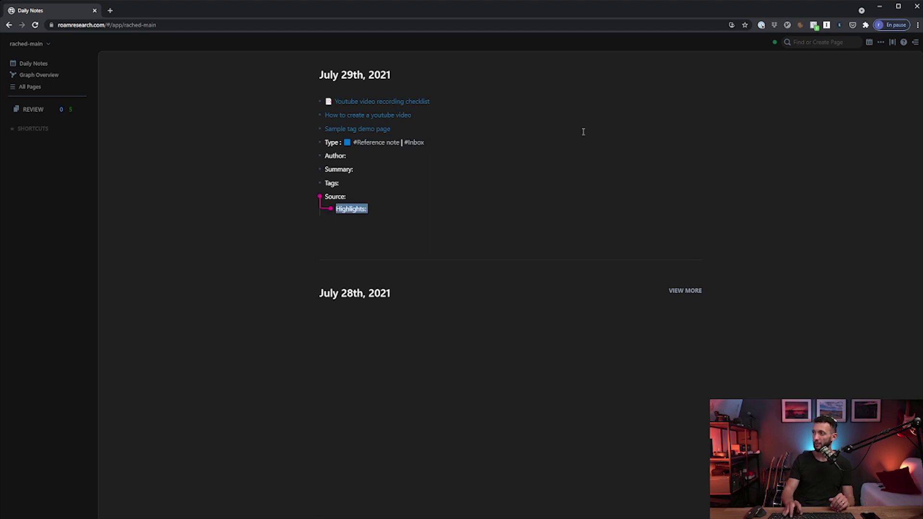
key(shift+Up)
key(shift+Up)
key(shift+Up)
key(shift+Up)
key(shift+Up)
key(shift+Up)
key(BackSpace)
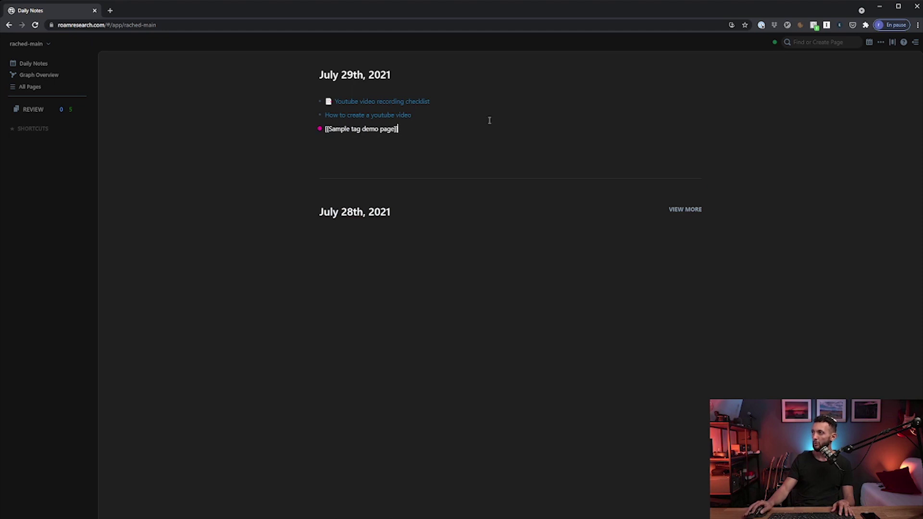
Reopen the Templates page and look over the note templates it contains
key(ctrl+j)
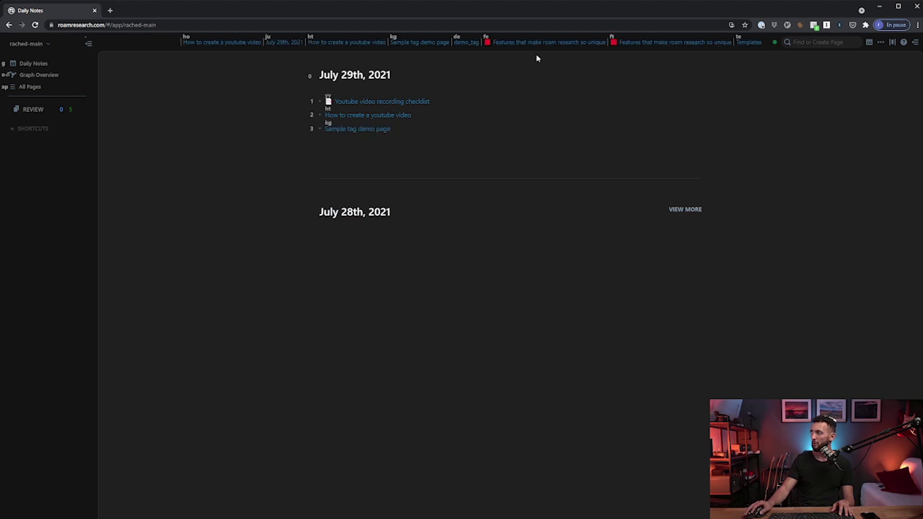
click(747, 43)
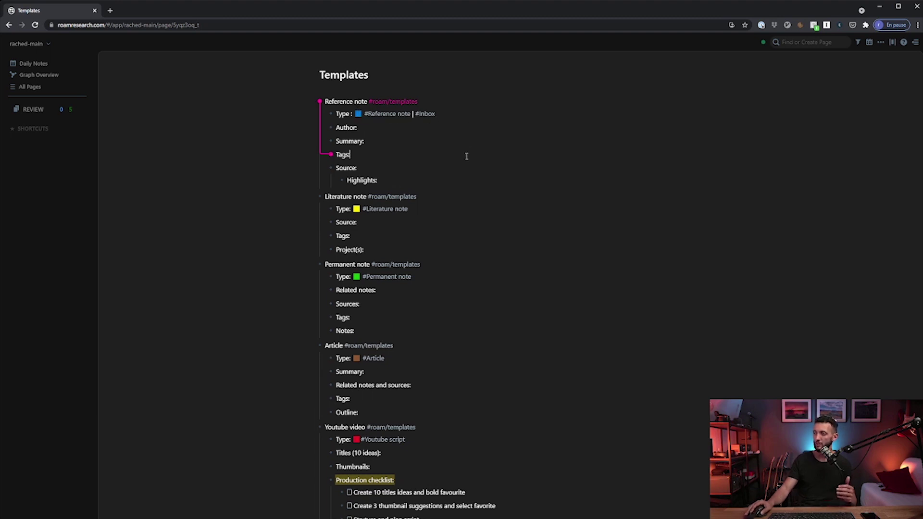
scroll(466, 156, down, 2)
scroll(467, 157, up, 2)
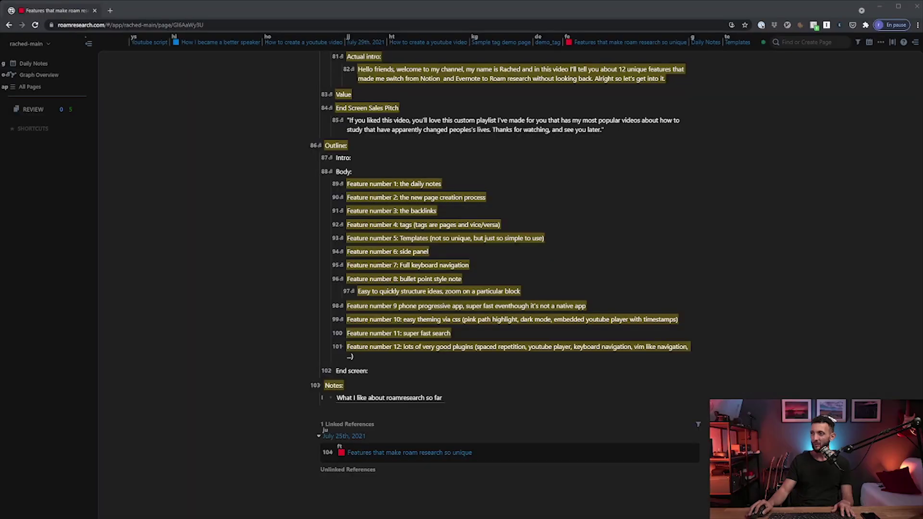
Review the checklists, story, framework and outline sections of the "Features that make roam research so unique" script page
scroll(540, 205, up, 15)
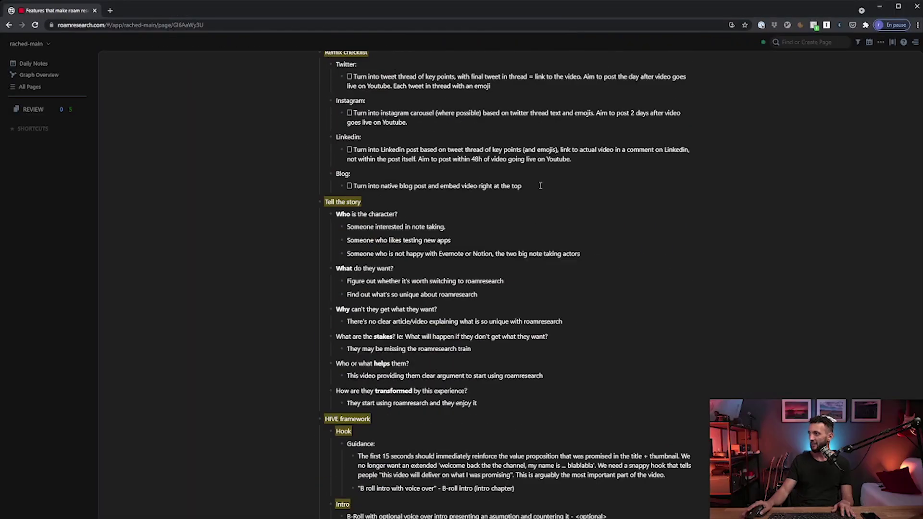
scroll(547, 191, down, 15)
scroll(548, 191, up, 15)
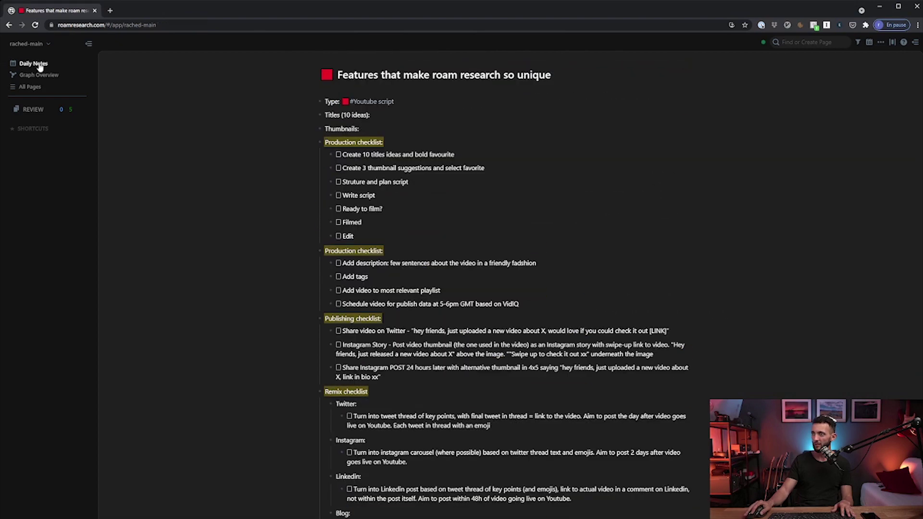
Return to the daily notes and show the empty side panel beside them
click(33, 64)
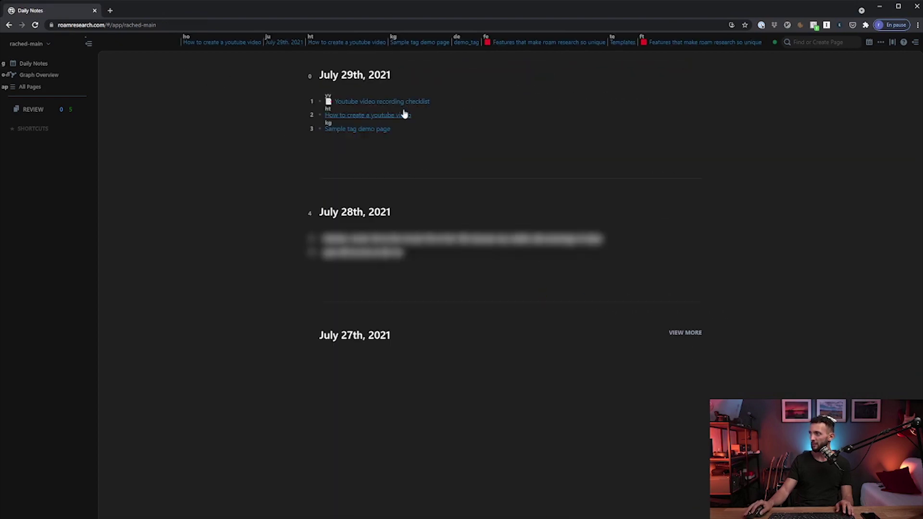
key(3)
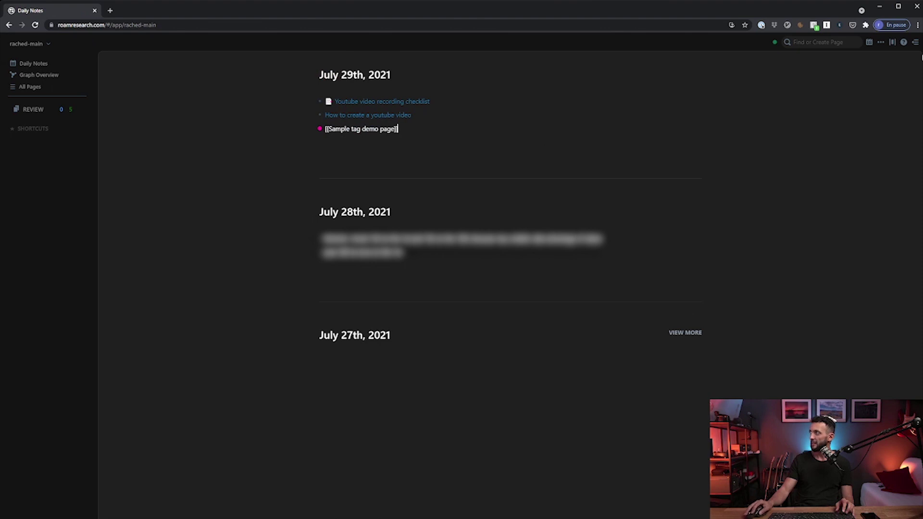
click(916, 43)
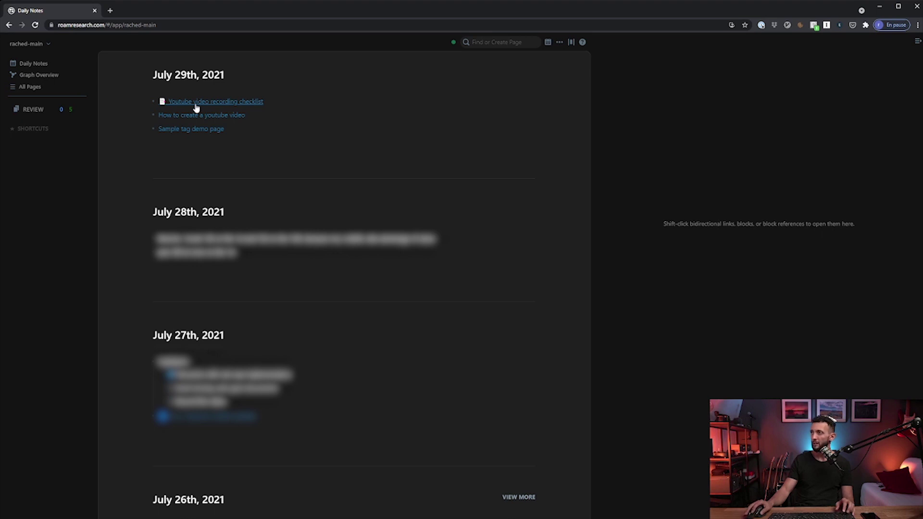
Open the "How to create a youtube video" and "Sample tag demo page" links in the side panel
shift+click(228, 118)
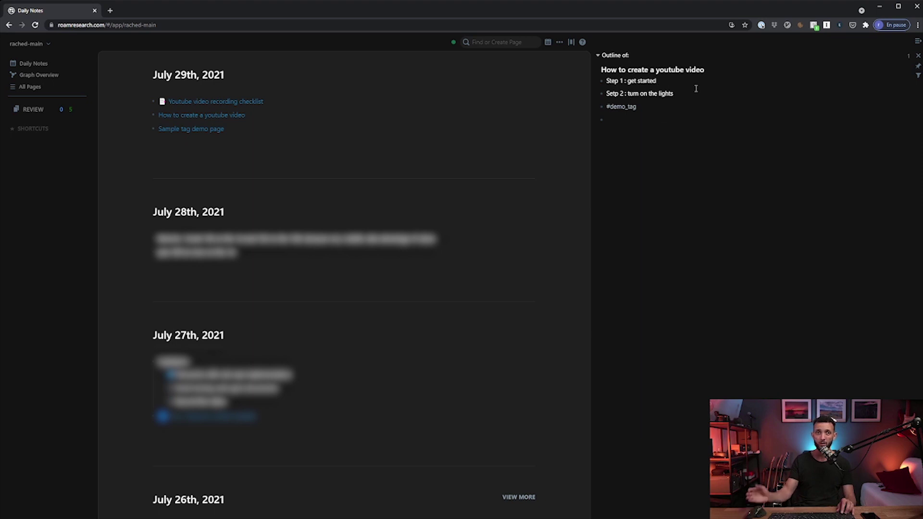
shift+click(209, 130)
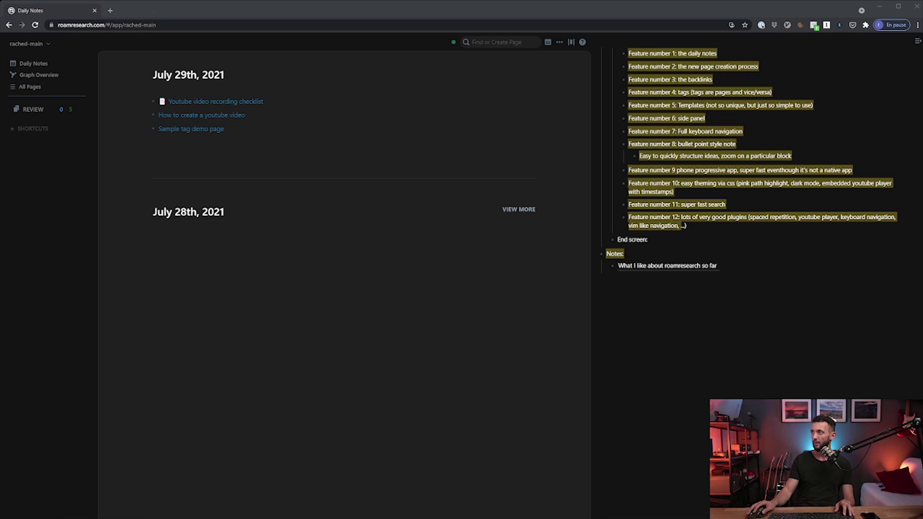
click(313, 14)
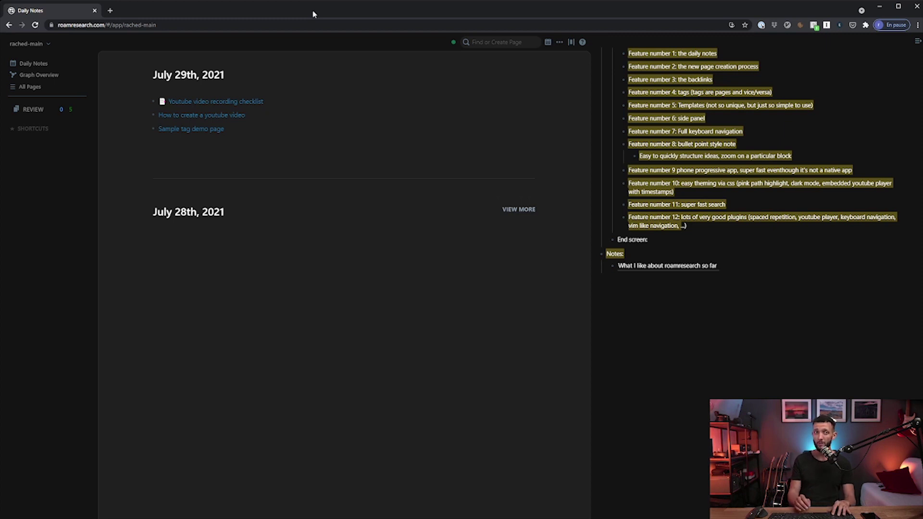
Open the "How to create a youtube video" page through its link hint, and return to the daily notes
key(ctrl+j)
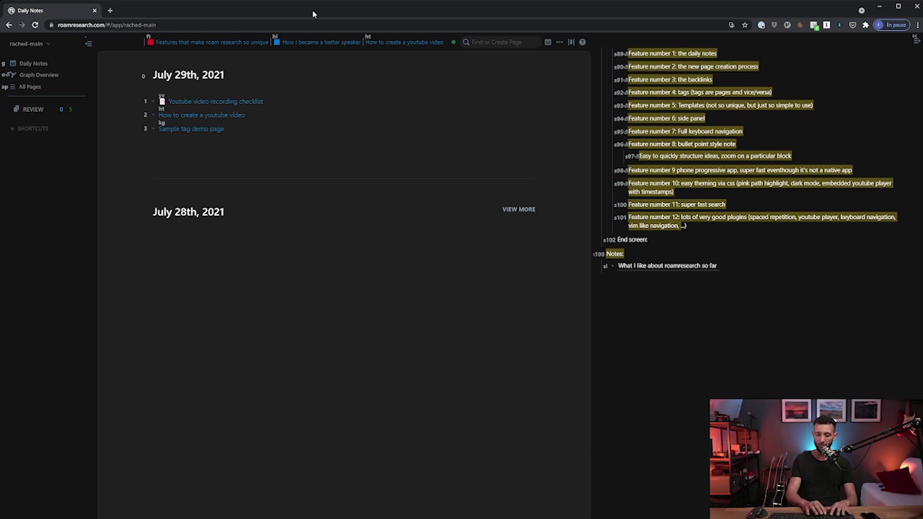
key(h)
key(t)
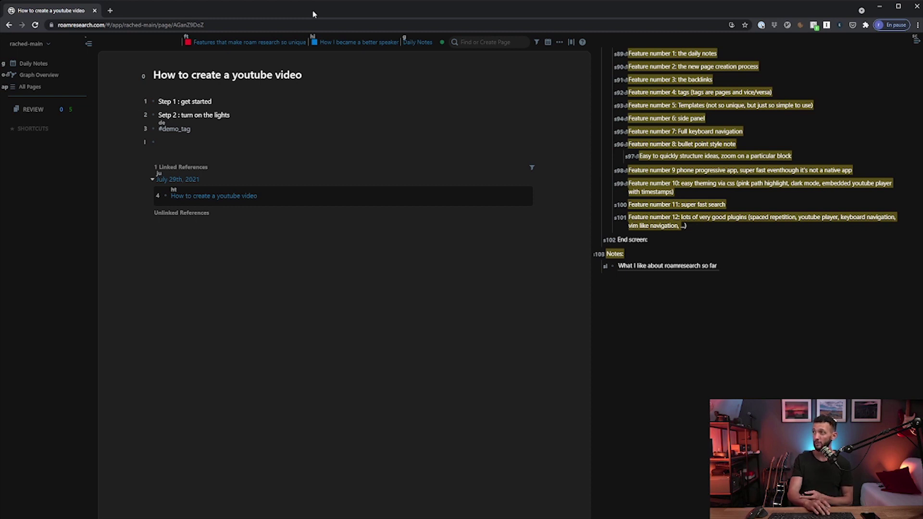
key(alt+shift+d)
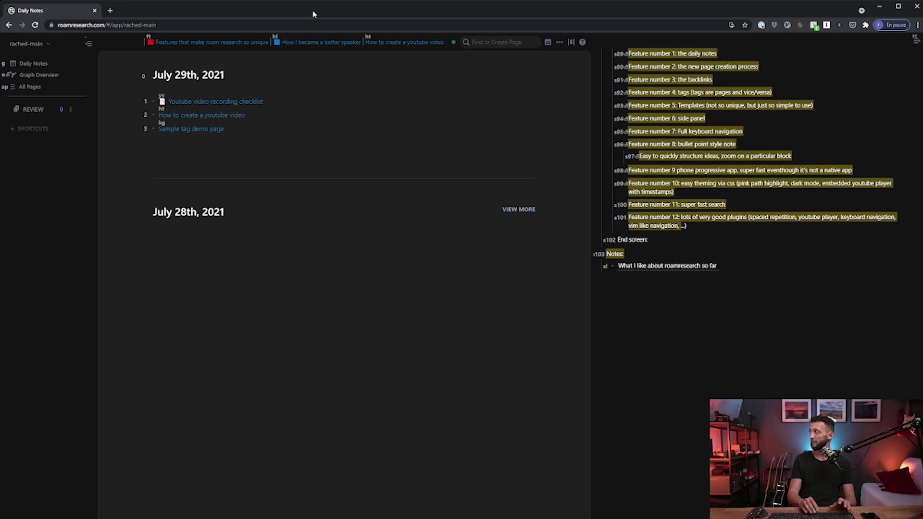
Hide the side panel and append "hello this is additional information" to the "How to create a youtube video" block
key(ctrl+shift+backslash)
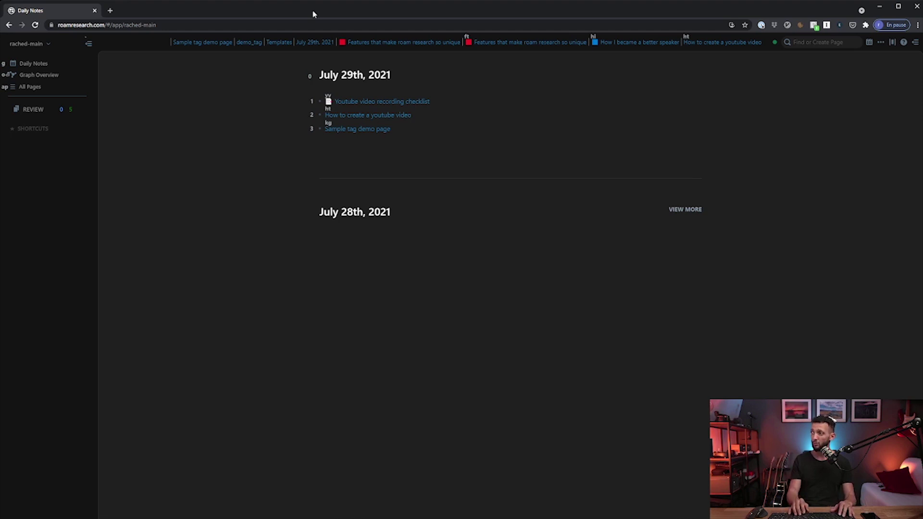
key(h)
key(t)
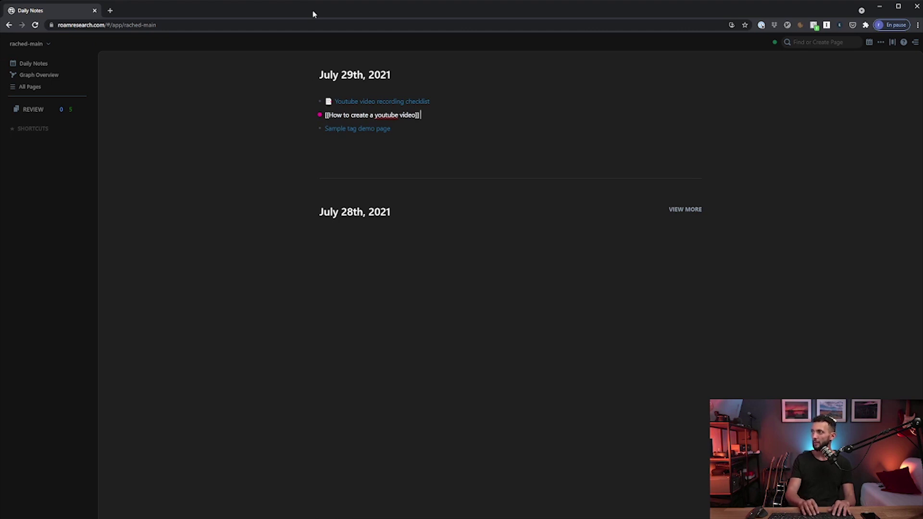
text(hello)
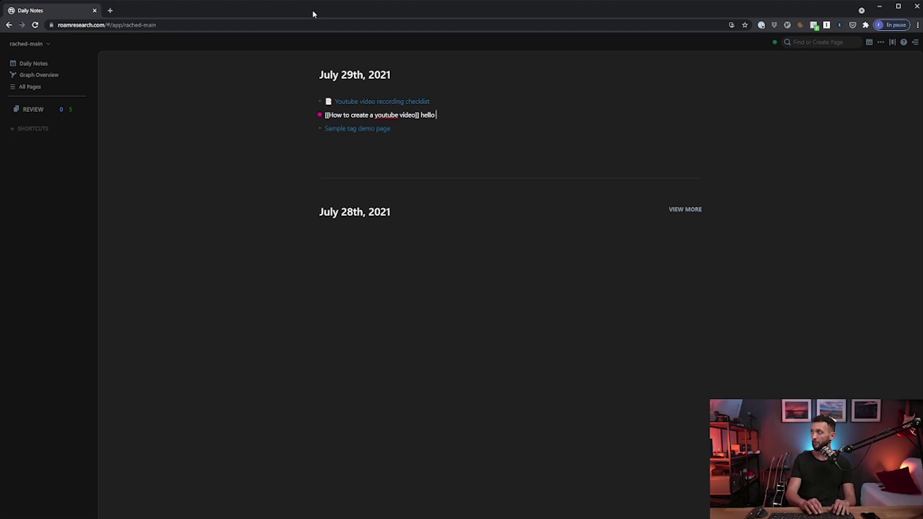
text( this is additinoal)
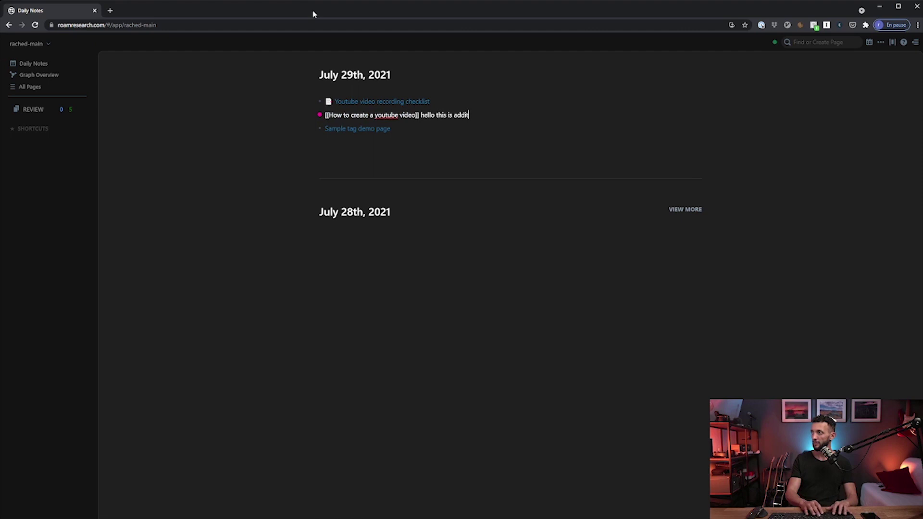
key(BackSpace)
key(BackSpace)
key(BackSpace)
key(BackSpace)
text(onal )
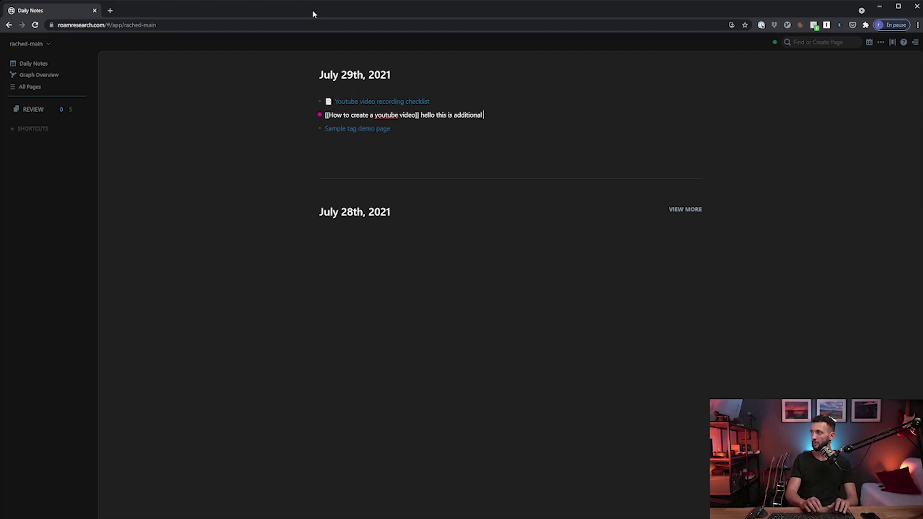
text(information)
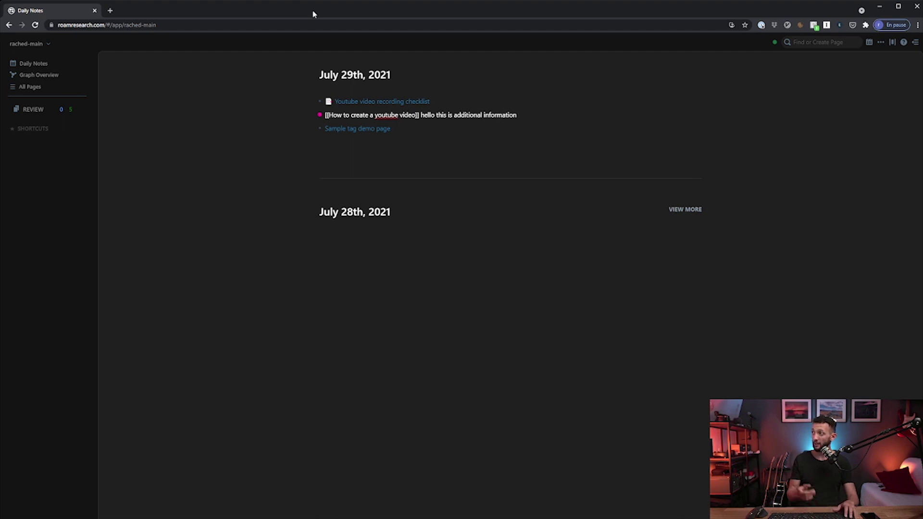
key(Escape)
Show the keyboard navigation hints over the daily notes and dismiss them again
key(alt+g)
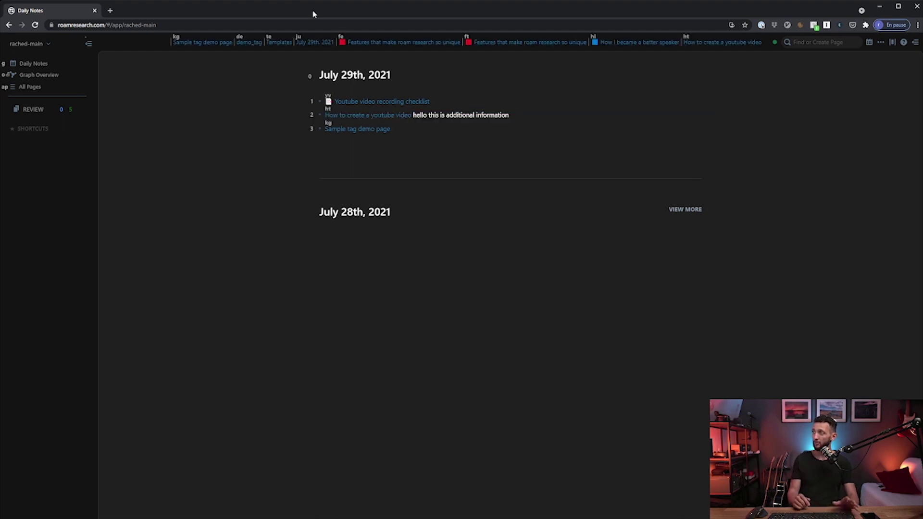
key(Escape)
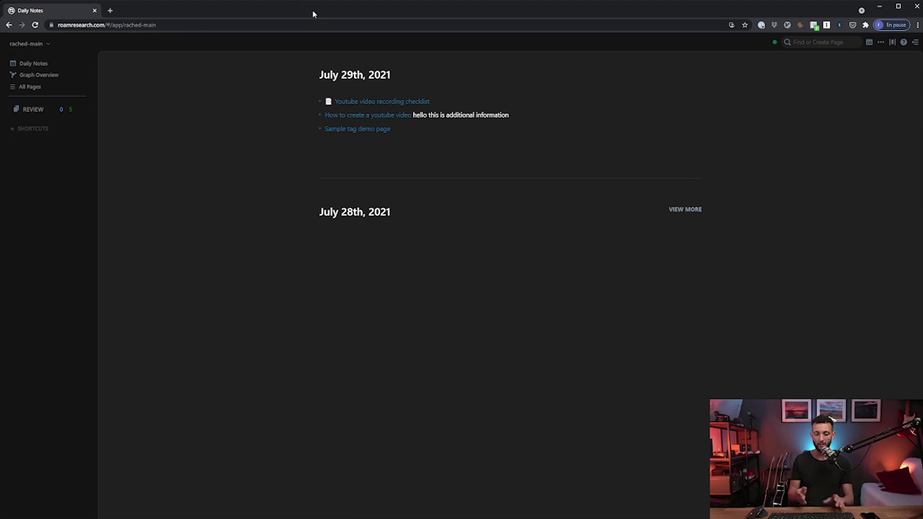
key(alt+g)
key(Escape)
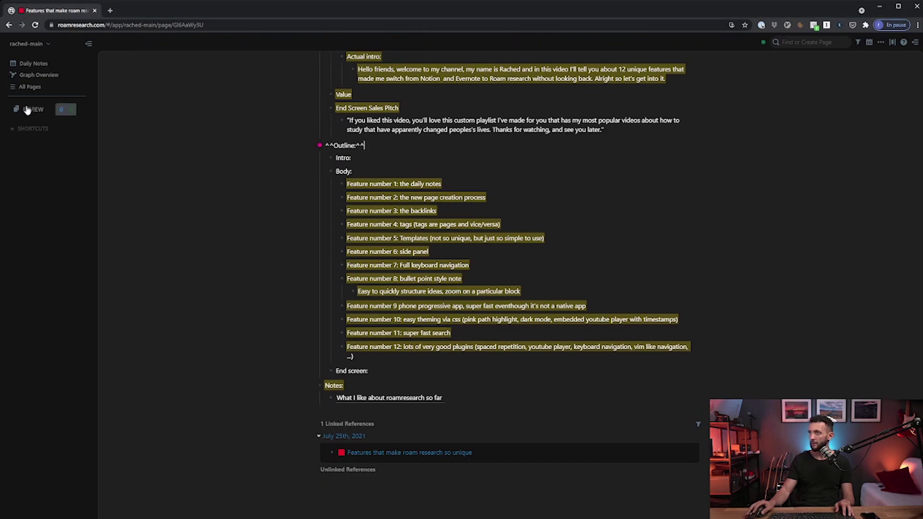
Return to the daily notes and add a "What am I doing today" block below "Sample tag demo page" under July 29th
click(32, 68)
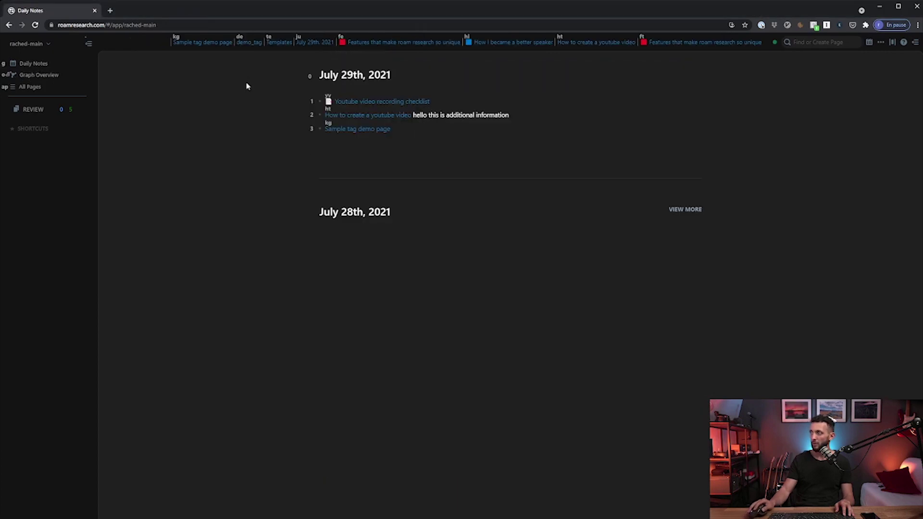
click(464, 132)
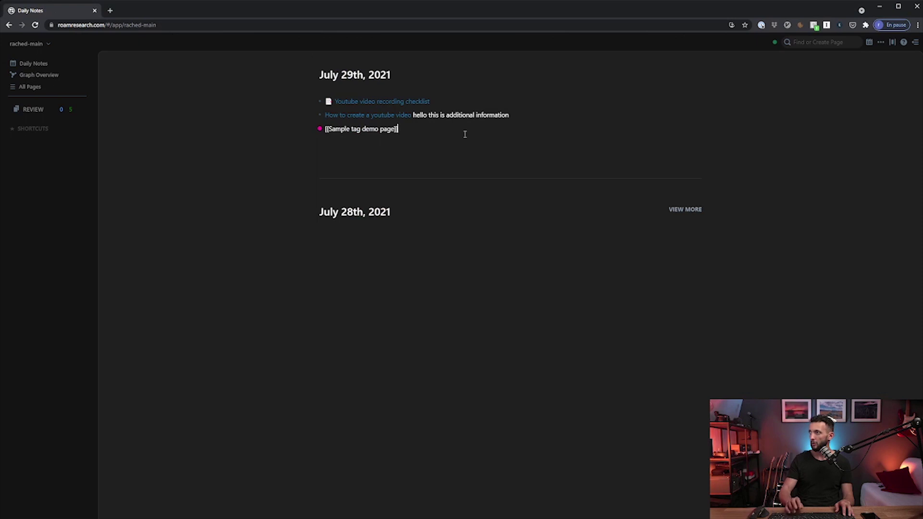
key(Return)
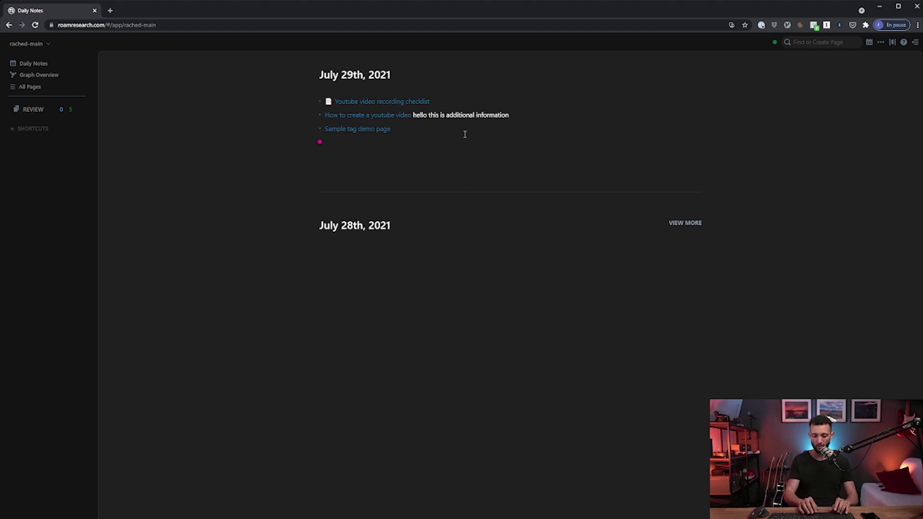
text(What I'm)
key(BackSpace)
key(BackSpace)
key(BackSpace)
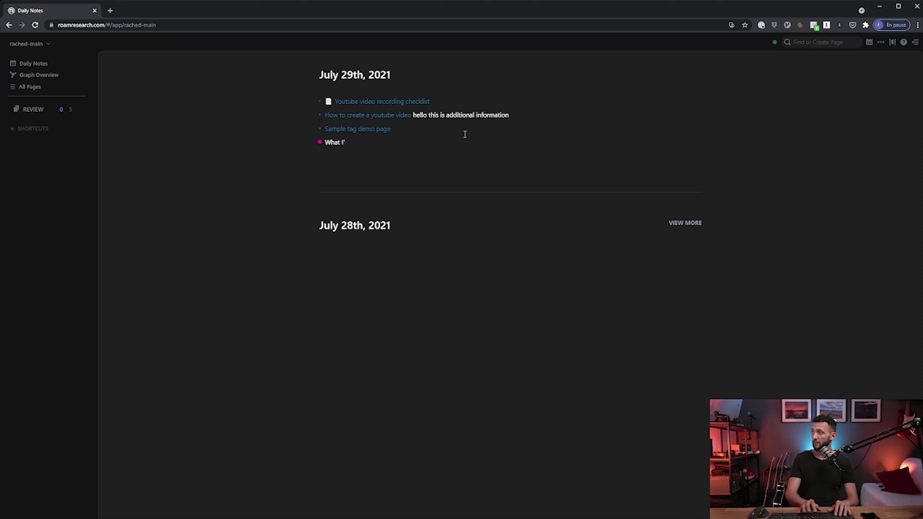
text(am )
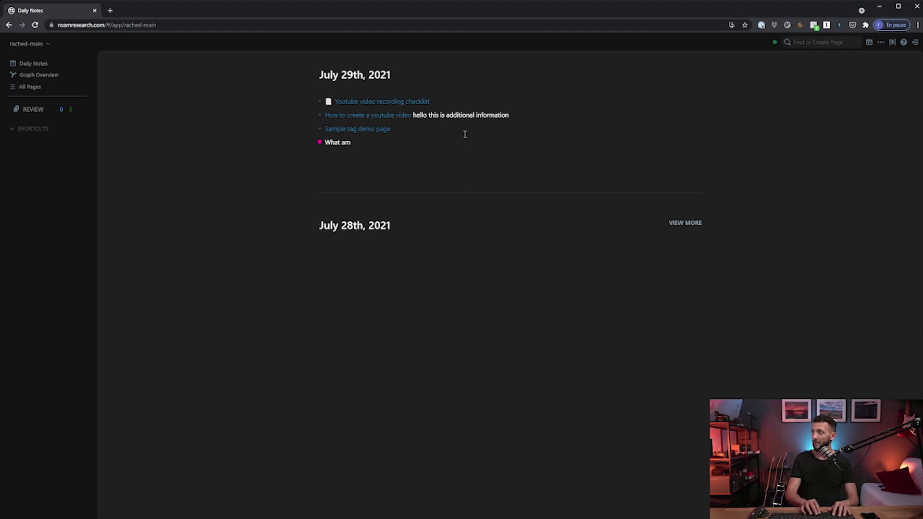
text(I doing today)
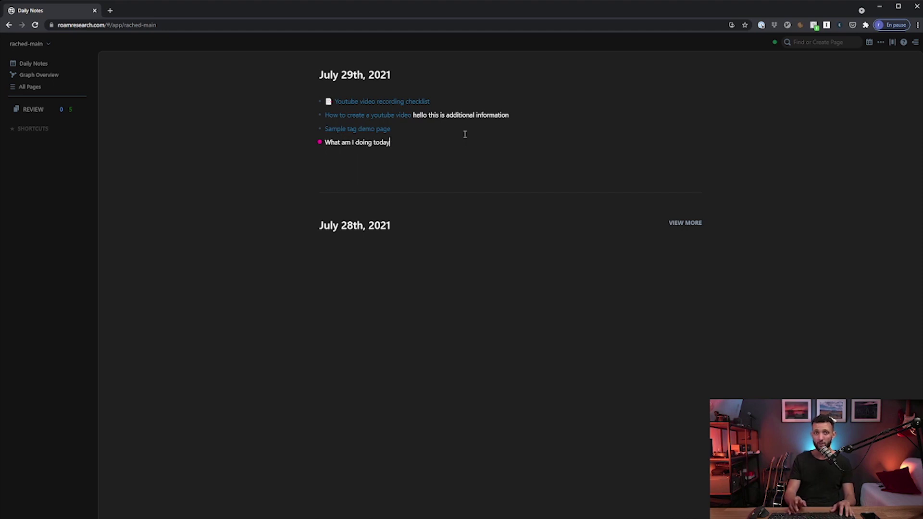
Nest the bullets "Cooking", "Writing" and "Recording" under the "What am I doing today" block
key(Return)
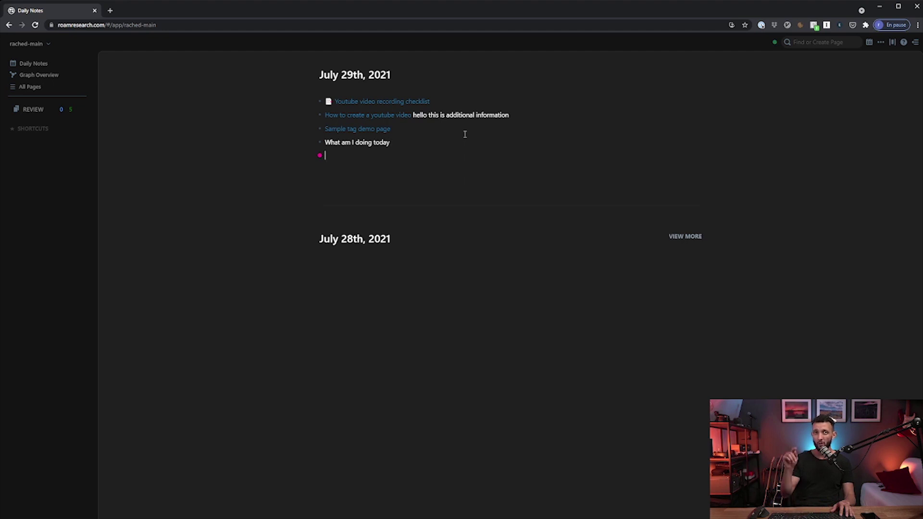
key(Tab)
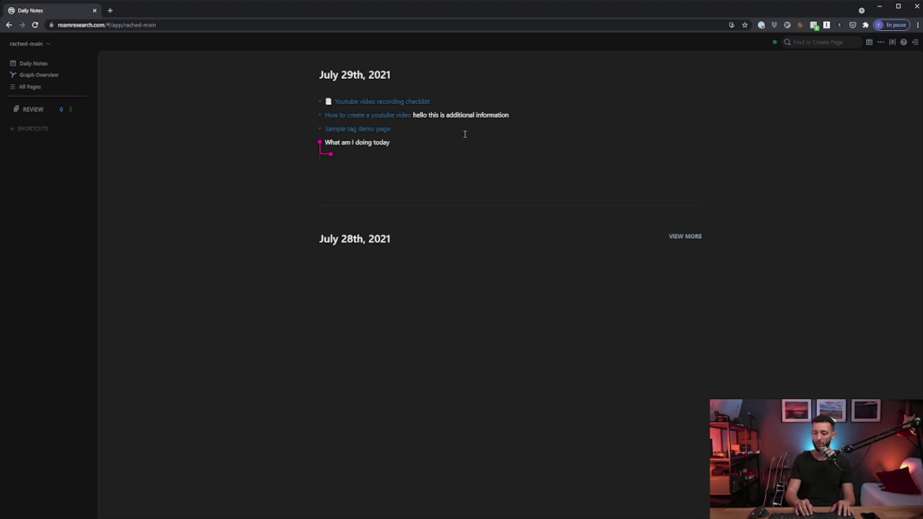
text(Cooking)
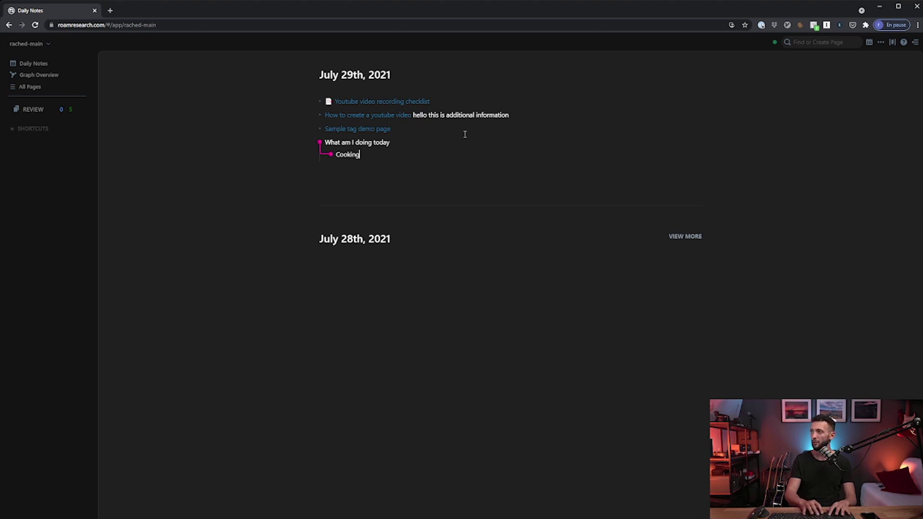
key(Return)
text(Writing)
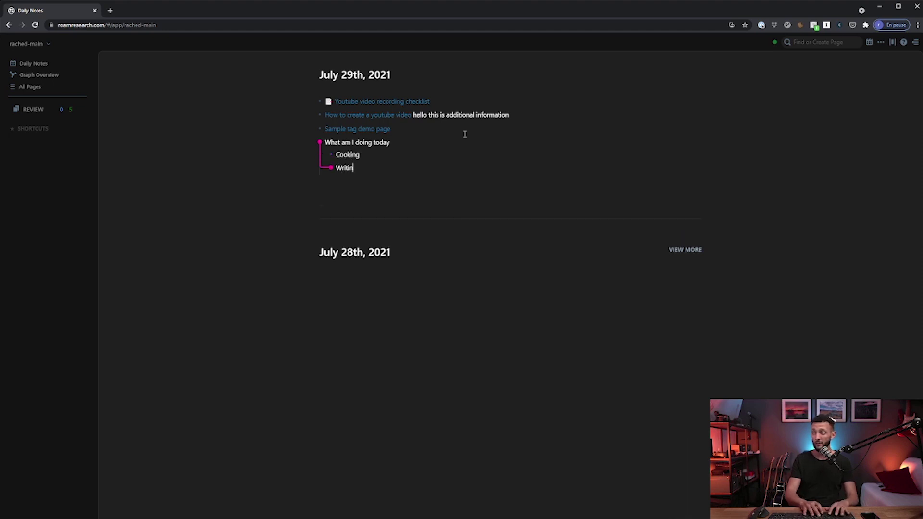
key(Return)
text(Recording)
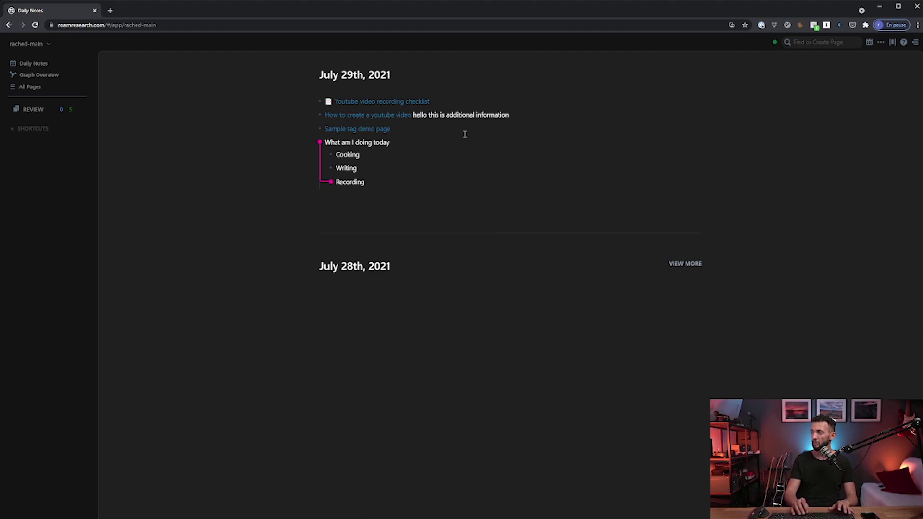
Zoom in on the "What am I doing today" block so that only it and its child bullets are displayed
key(Up)
key(Up)
key(Up)
key(Up)
key(Down)
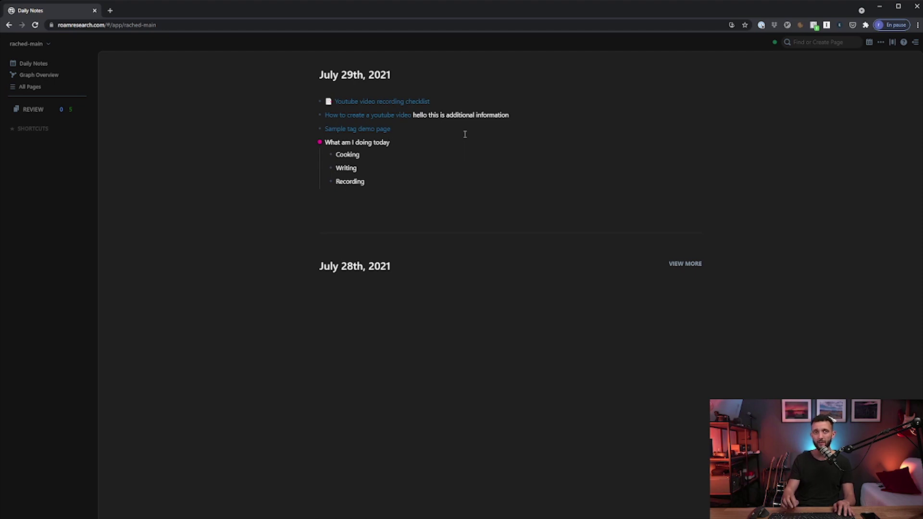
key(ctrl+period)
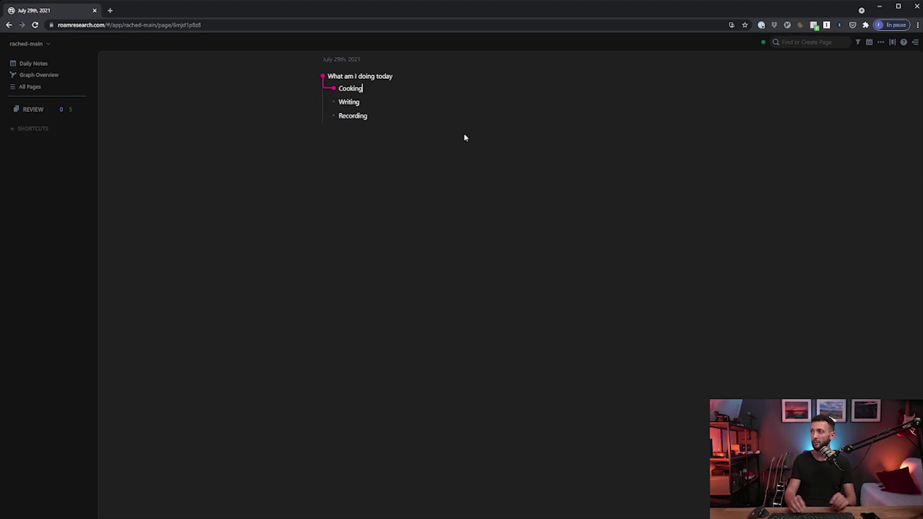
Add a nested "Pasta" bullet under "Cooking"
key(Return)
key(Tab)
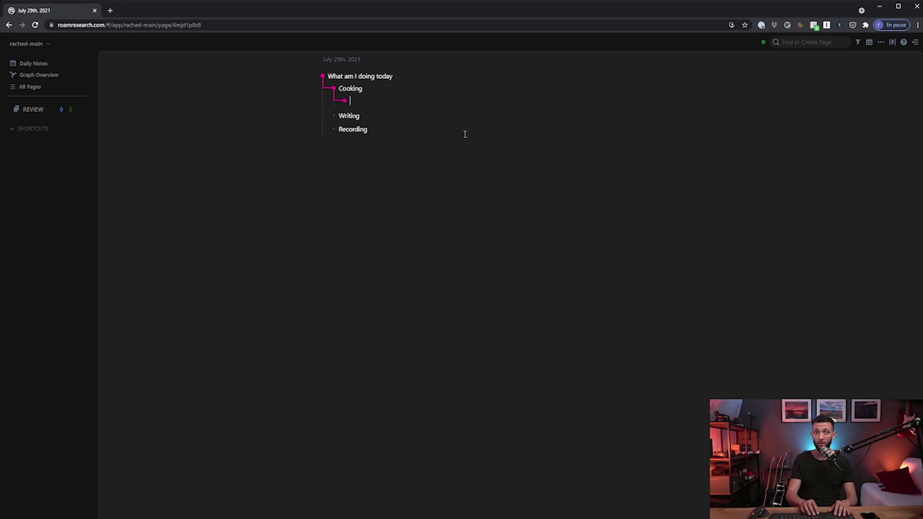
text(Pasta)
Add the lines "this my super story I am about to write" and "and this is the sequel" inside the "Writing" block
key(Down)
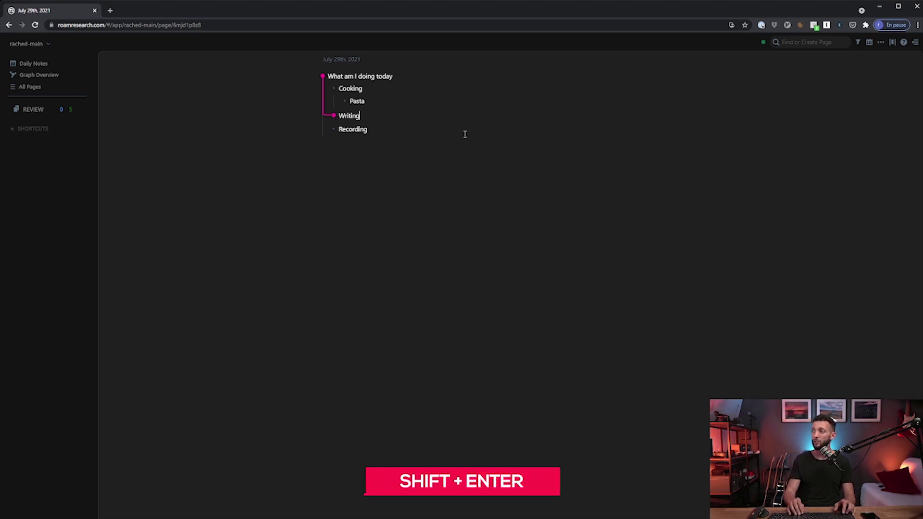
key(shift+Return)
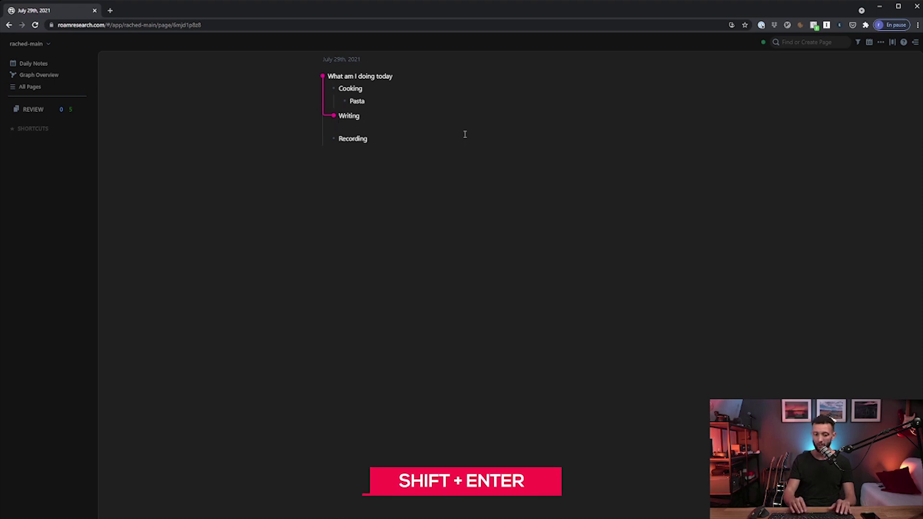
text(this my)
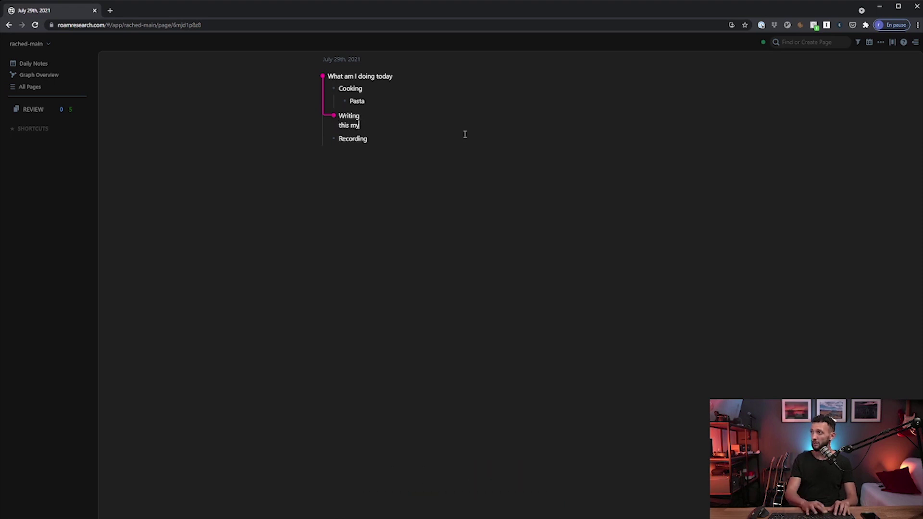
text( super story)
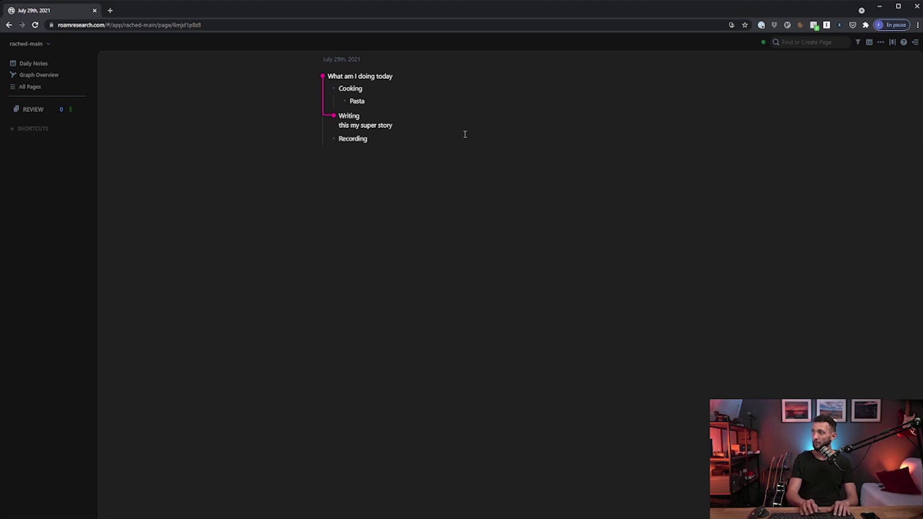
text( I am about to write)
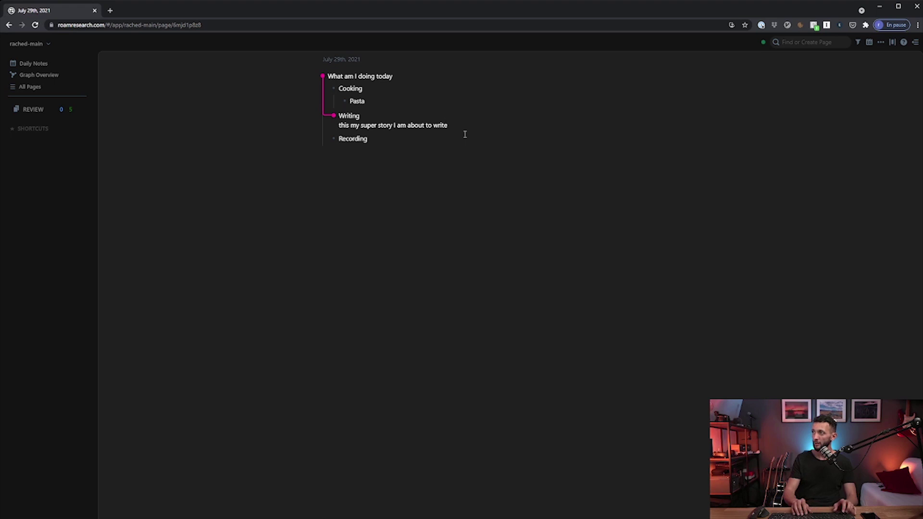
key(shift+Return)
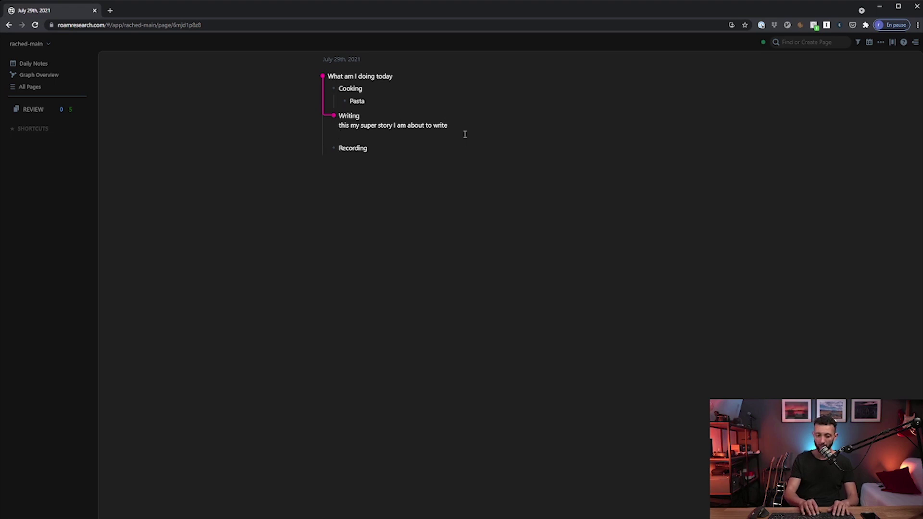
text(and this is the )
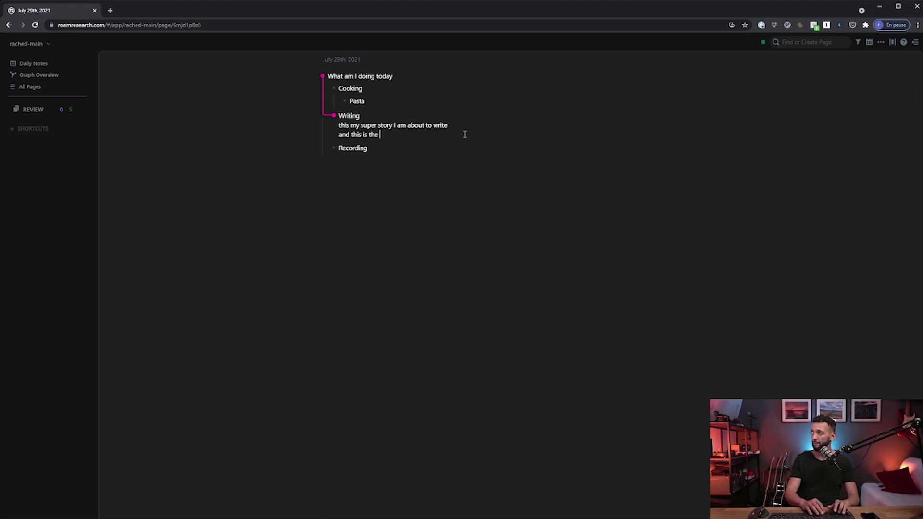
text(sequel)
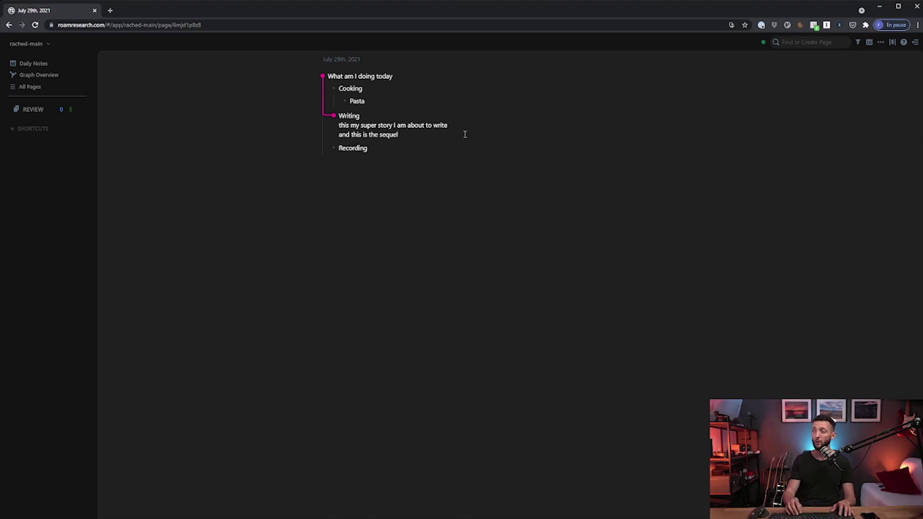
Zoom out from the "What am I doing today" block to the full July 29th, 2021 page
key(Up)
key(Up)
key(Up)
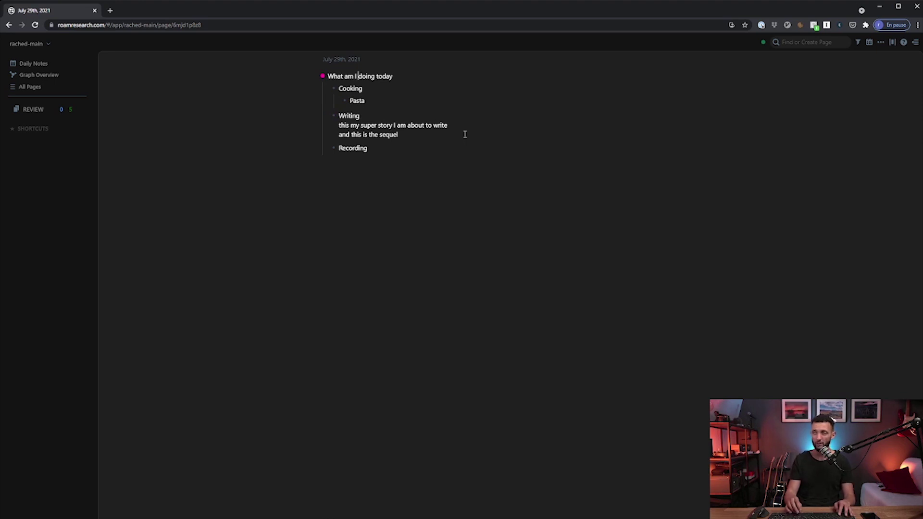
key(ctrl+comma)
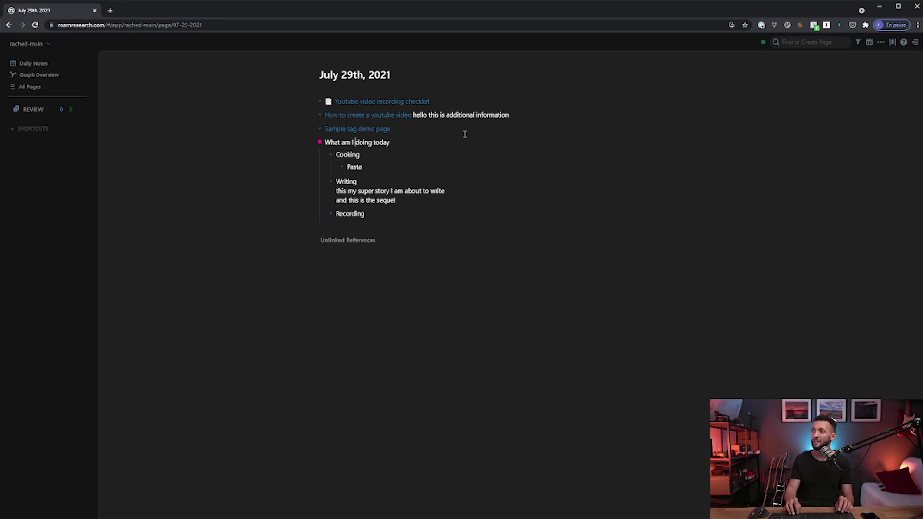
Zoom in on the "What am I doing today" block and further into "Cooking", and zoom back out to the full daily page
key(ctrl+period)
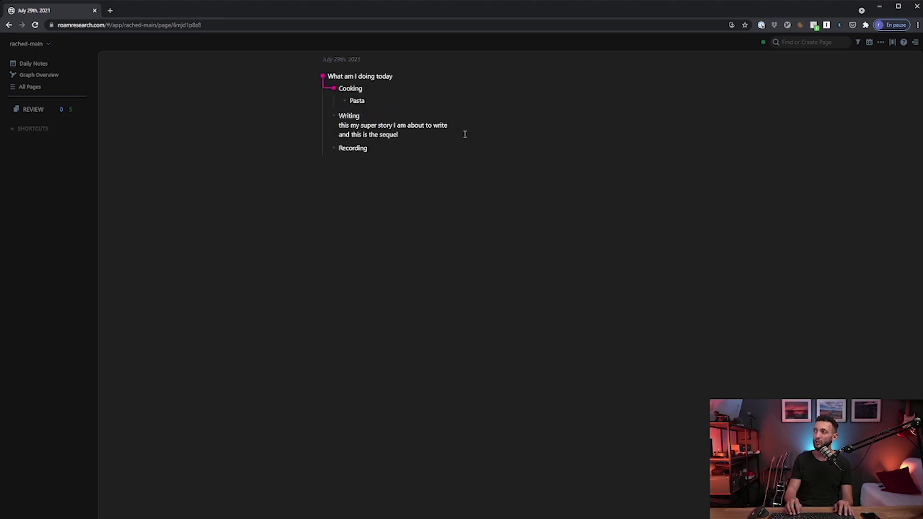
key(ctrl+period)
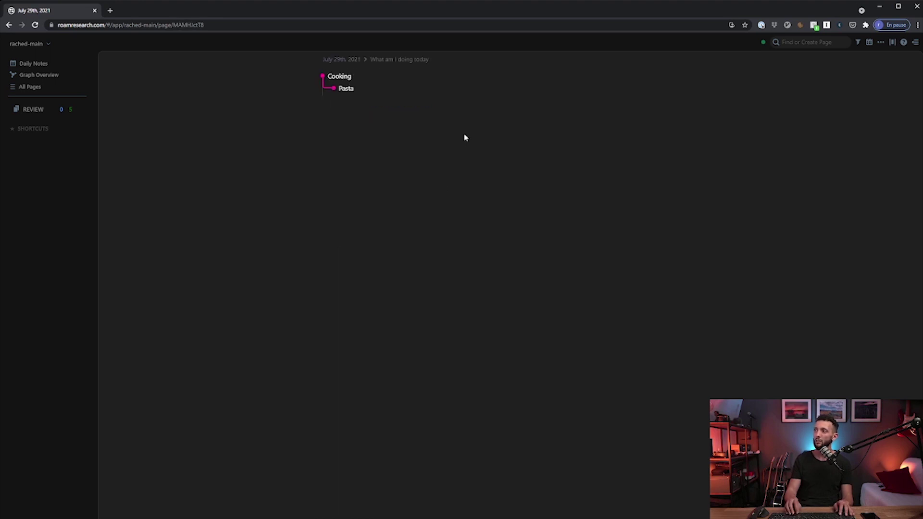
key(ctrl+period)
key(ctrl+comma)
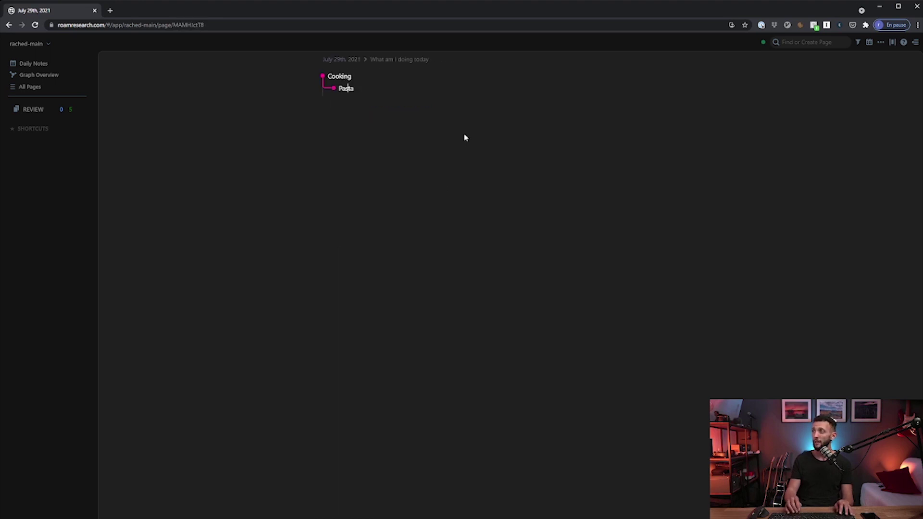
key(ctrl+comma)
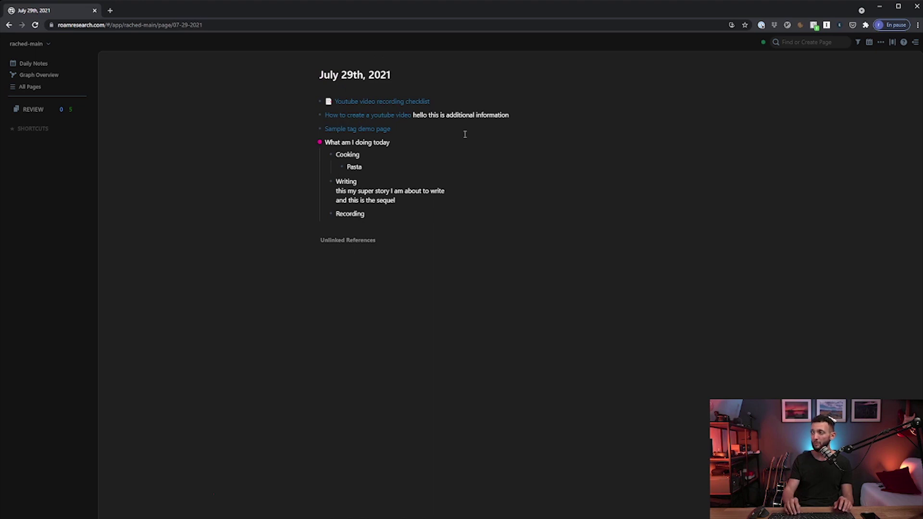
Collapse and expand the bullets nested under "What am I doing today" repeatedly, and zoom in on that block and back out
key(ctrl+Up)
key(ctrl+Down)
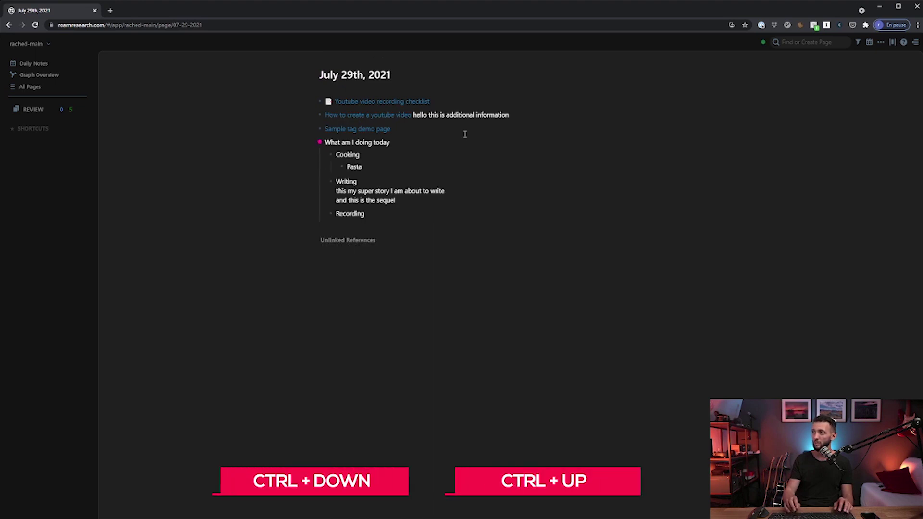
key(ctrl+Up)
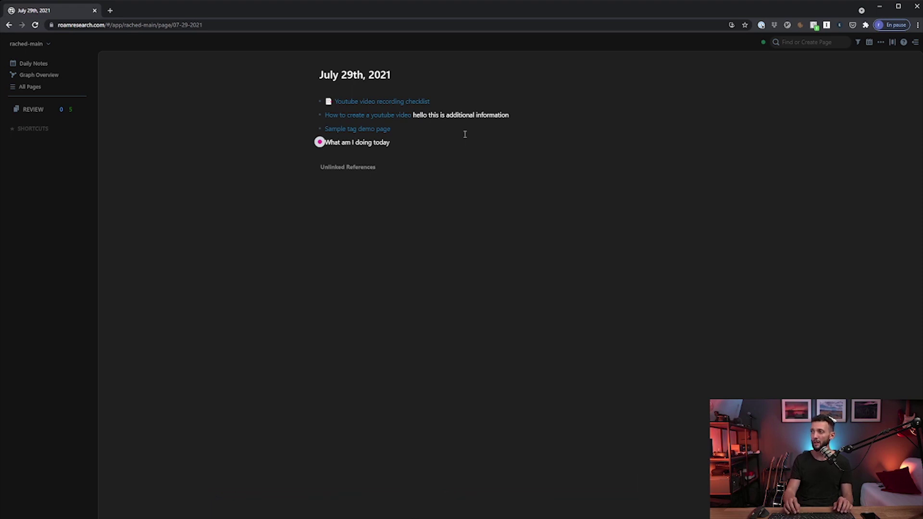
key(ctrl+Down)
key(ctrl+Up)
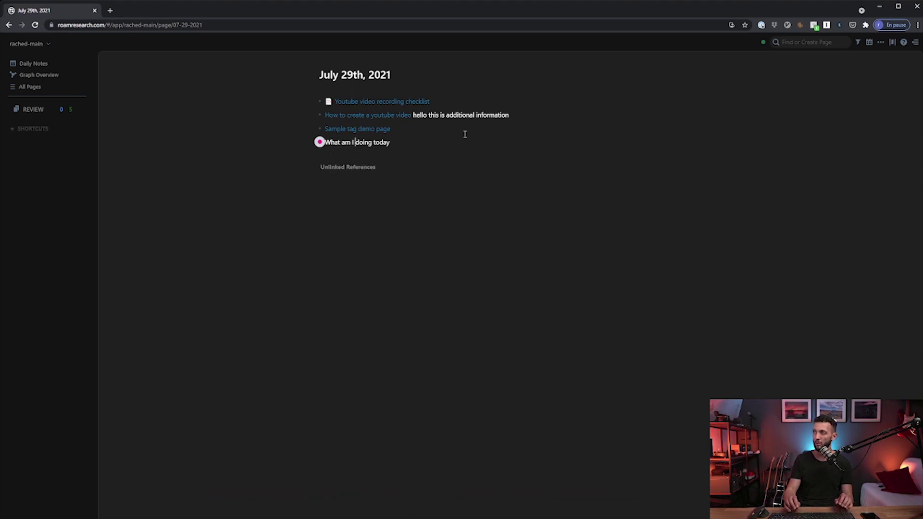
key(ctrl+Down)
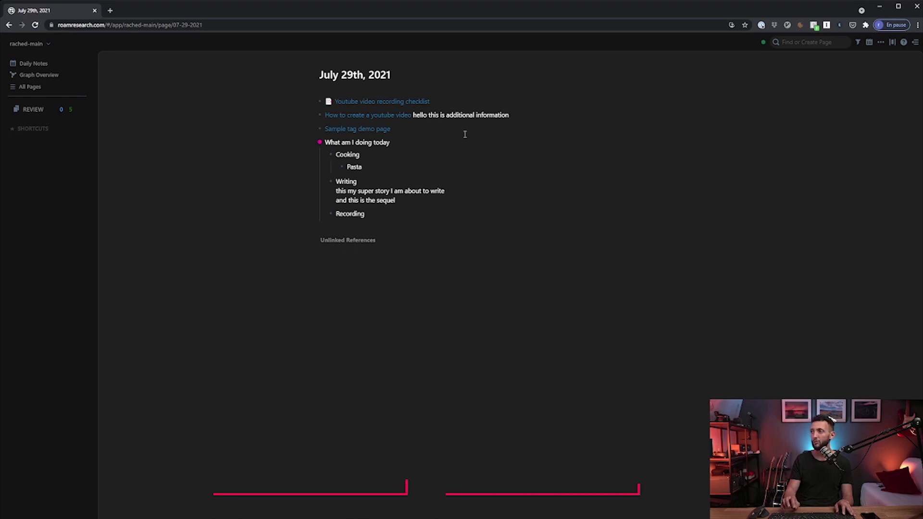
key(alt+Right)
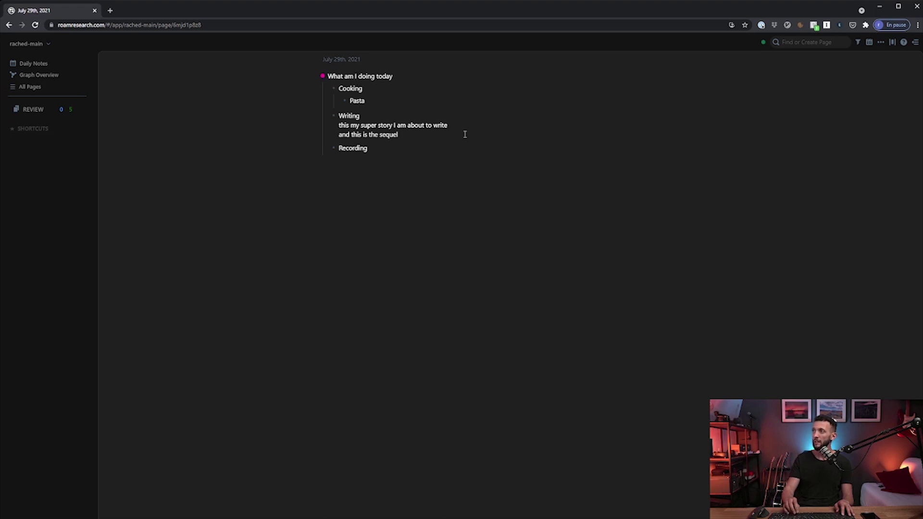
key(alt+Left)
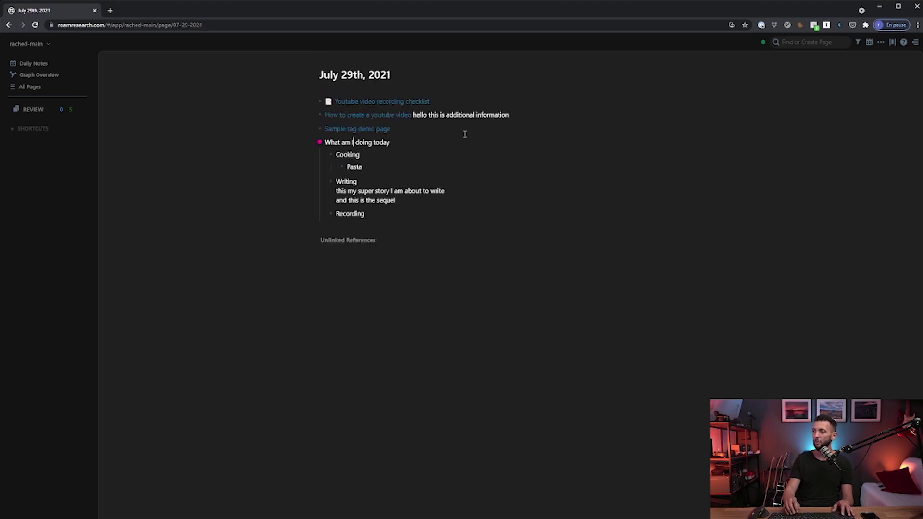
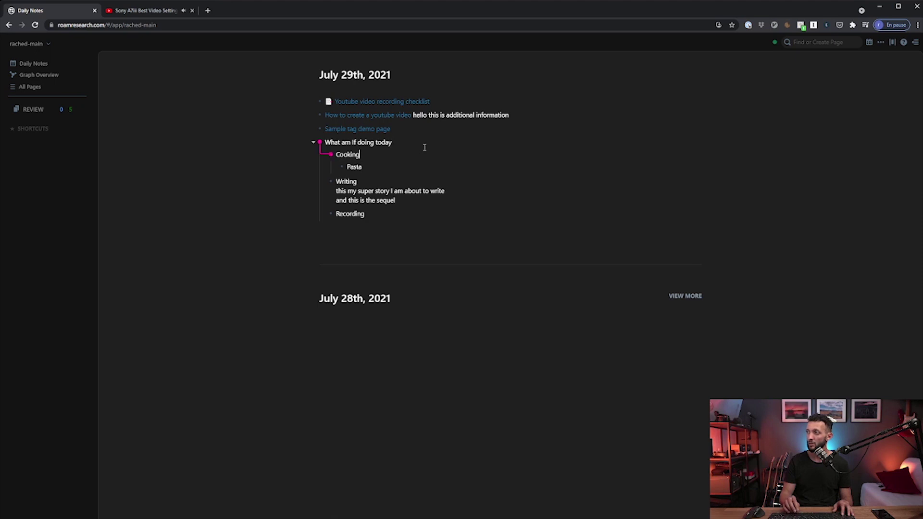
Move up from "Writing" to the "What am If doing today" block, zoom in on it and return to the July 29th, 2021 page
click(683, 197)
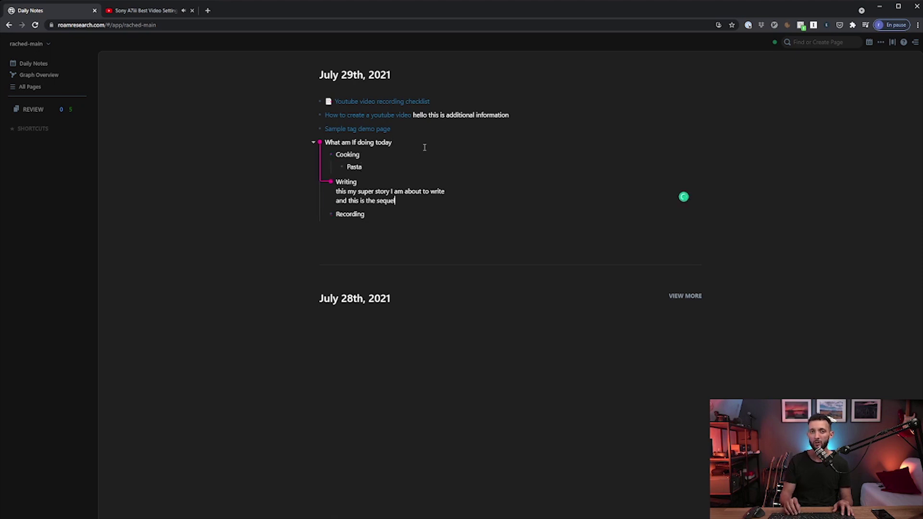
key(Up)
key(Up)
key(Up)
key(Up)
key(Up)
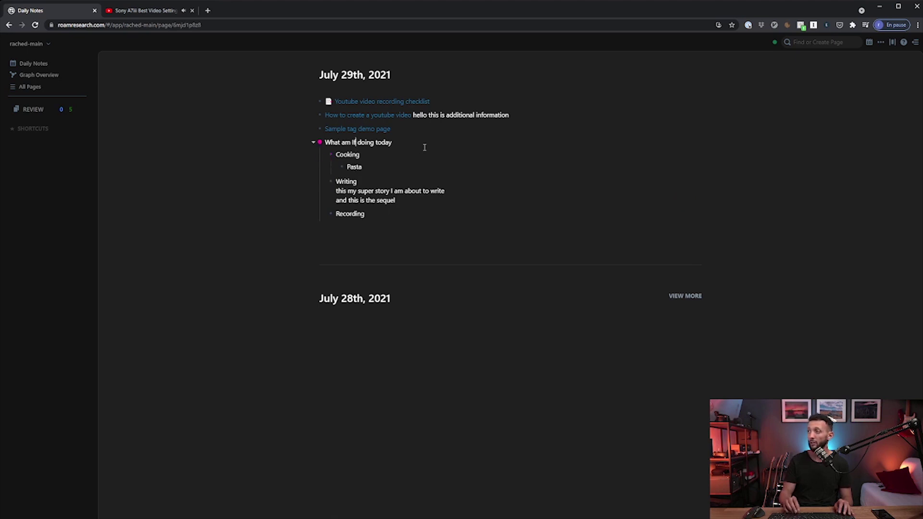
key(ctrl+period)
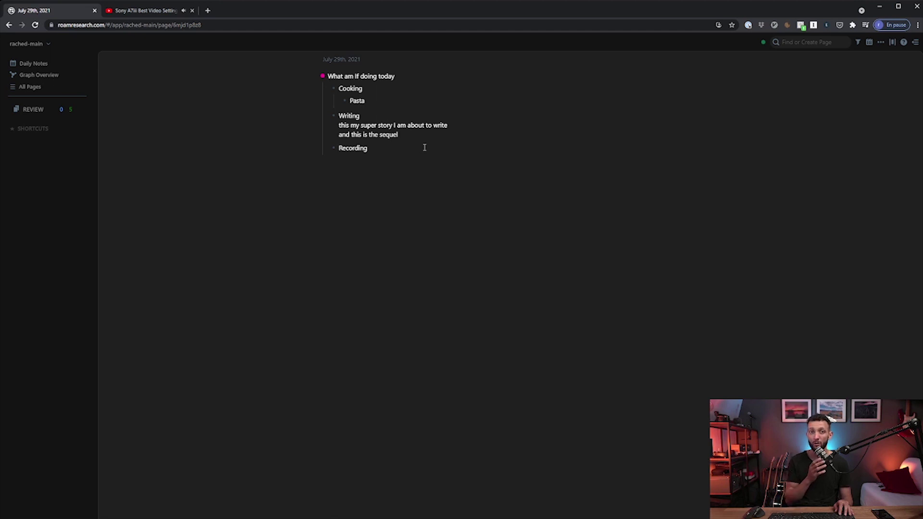
key(ctrl+comma)
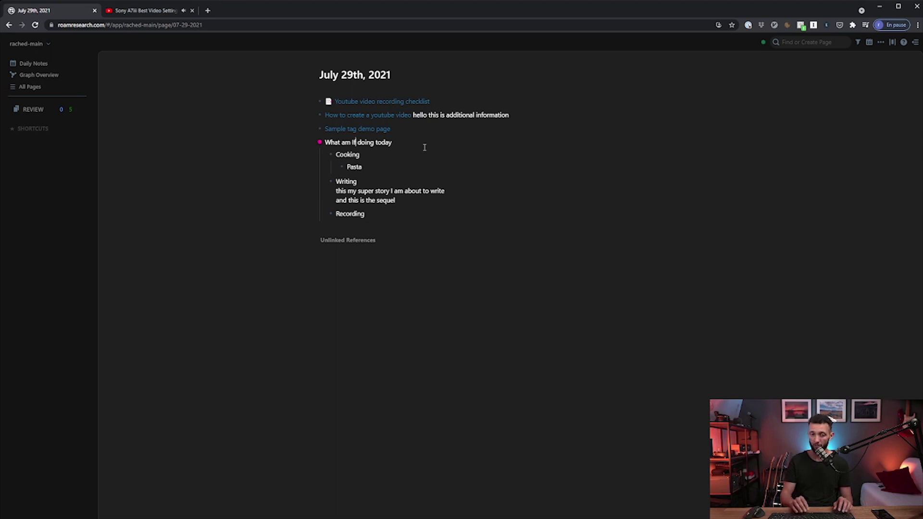
Search for "css" and open the existing roam/css page
key(ctrl+u)
text(roam)
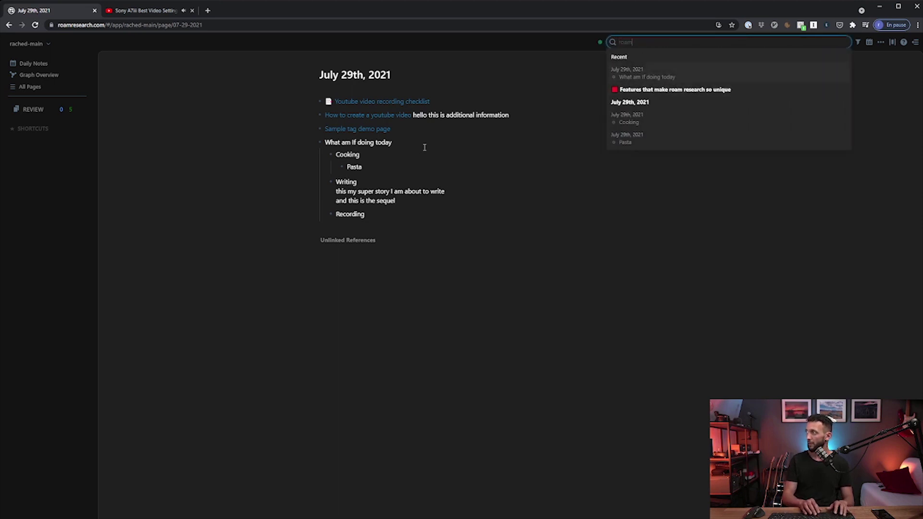
key(ctrl+a)
text(css)
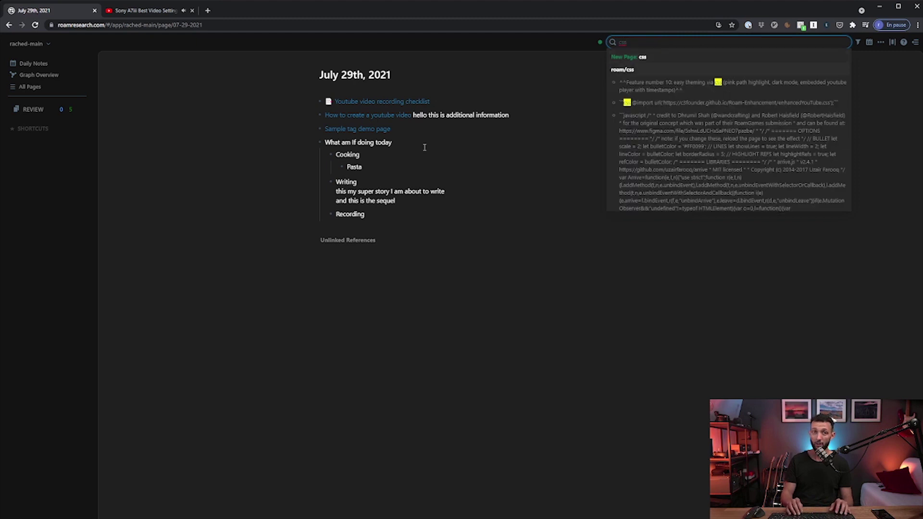
key(Down)
key(Return)
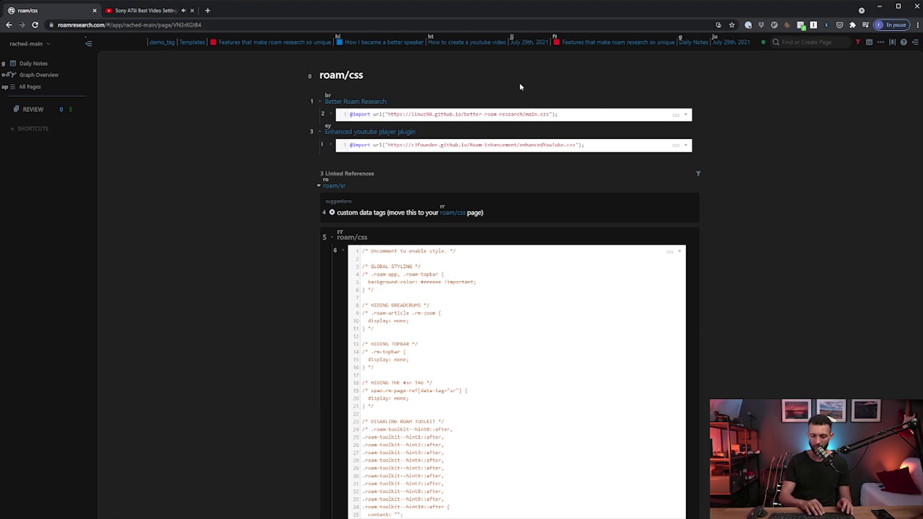
Search for "js" and open the existing roam/js page
key(ctrl+u)
text(js)
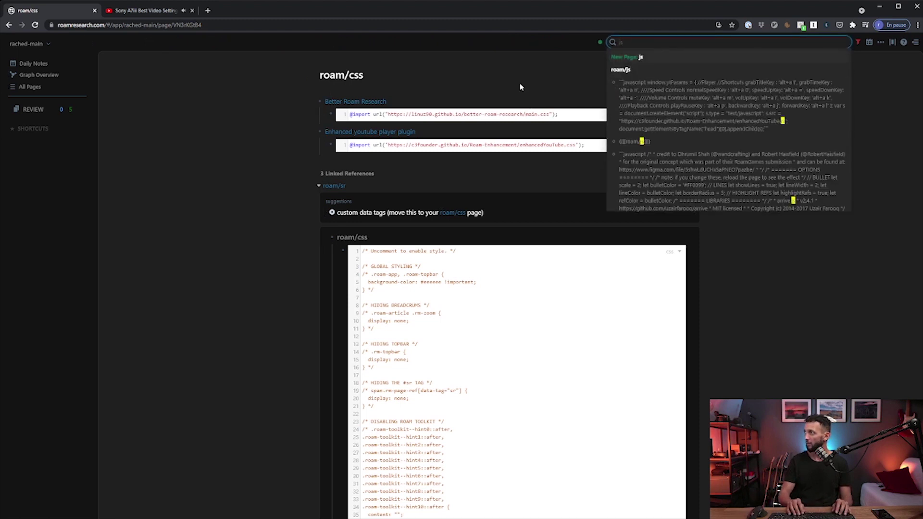
key(Return)
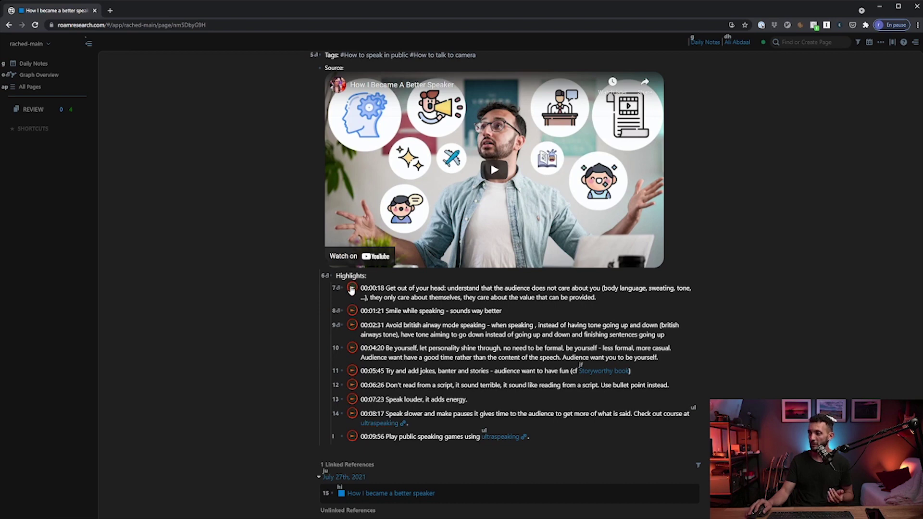
Play the embedded "How I Became A Better Speaker" video from the 00:01:21 and 00:07:23 highlight timestamps, pausing it after each
click(353, 312)
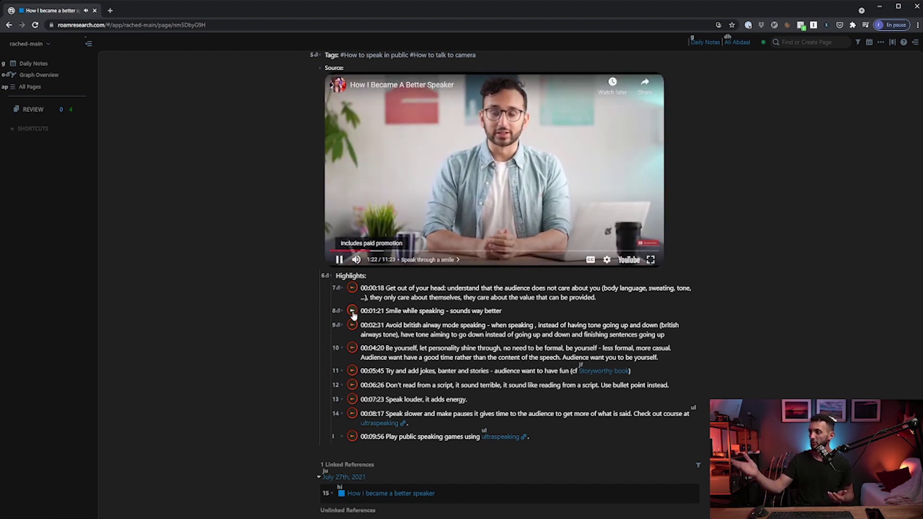
click(339, 259)
click(352, 400)
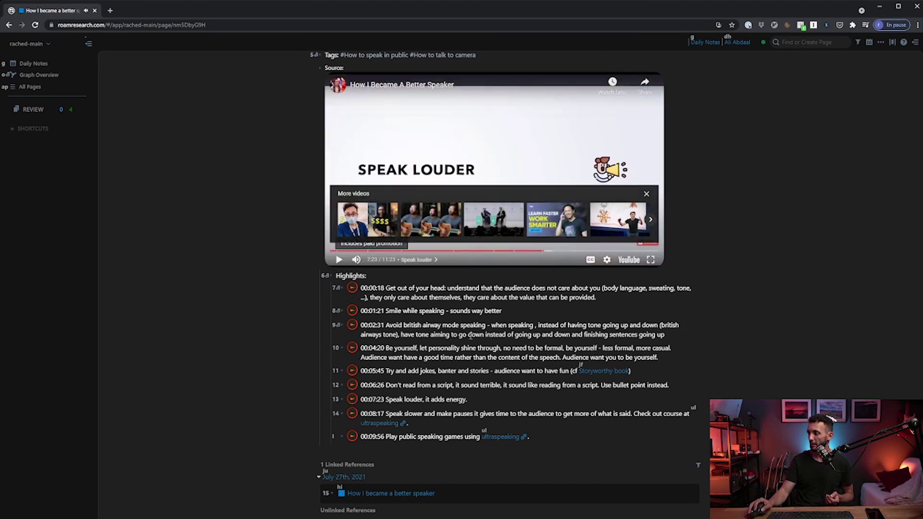
click(339, 259)
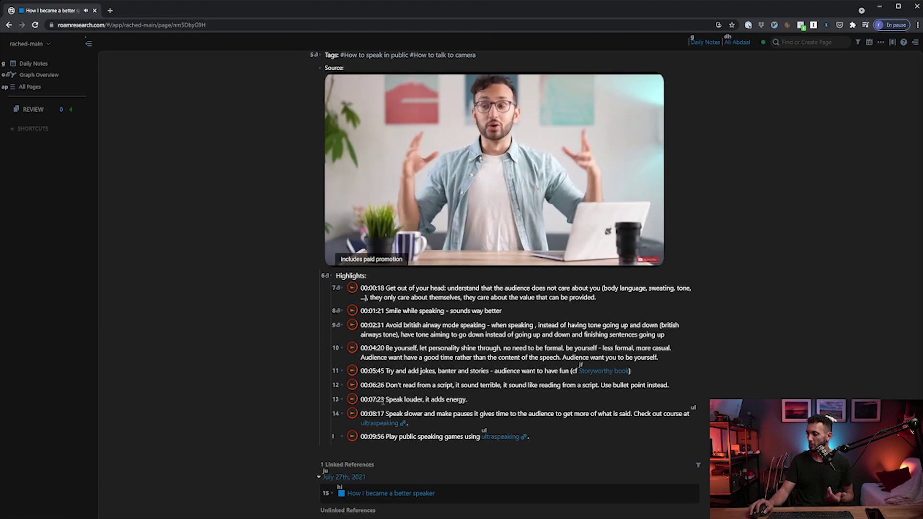
click(340, 260)
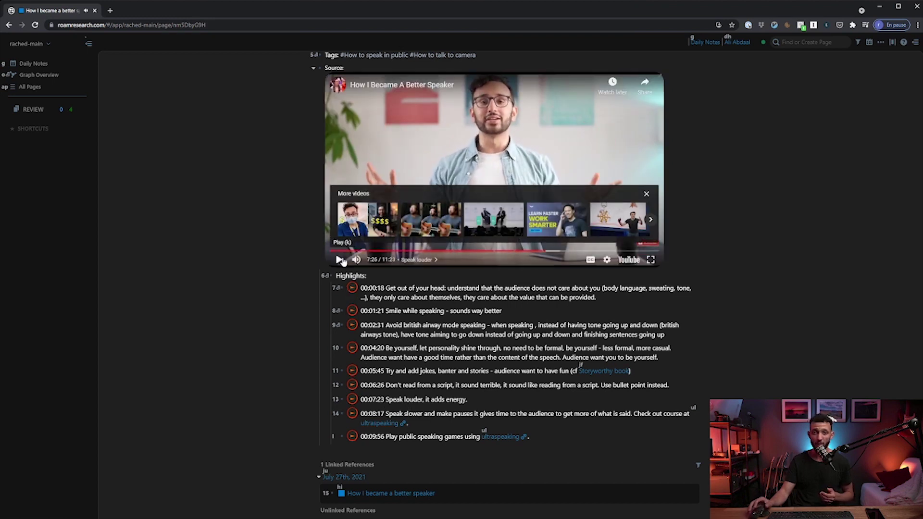